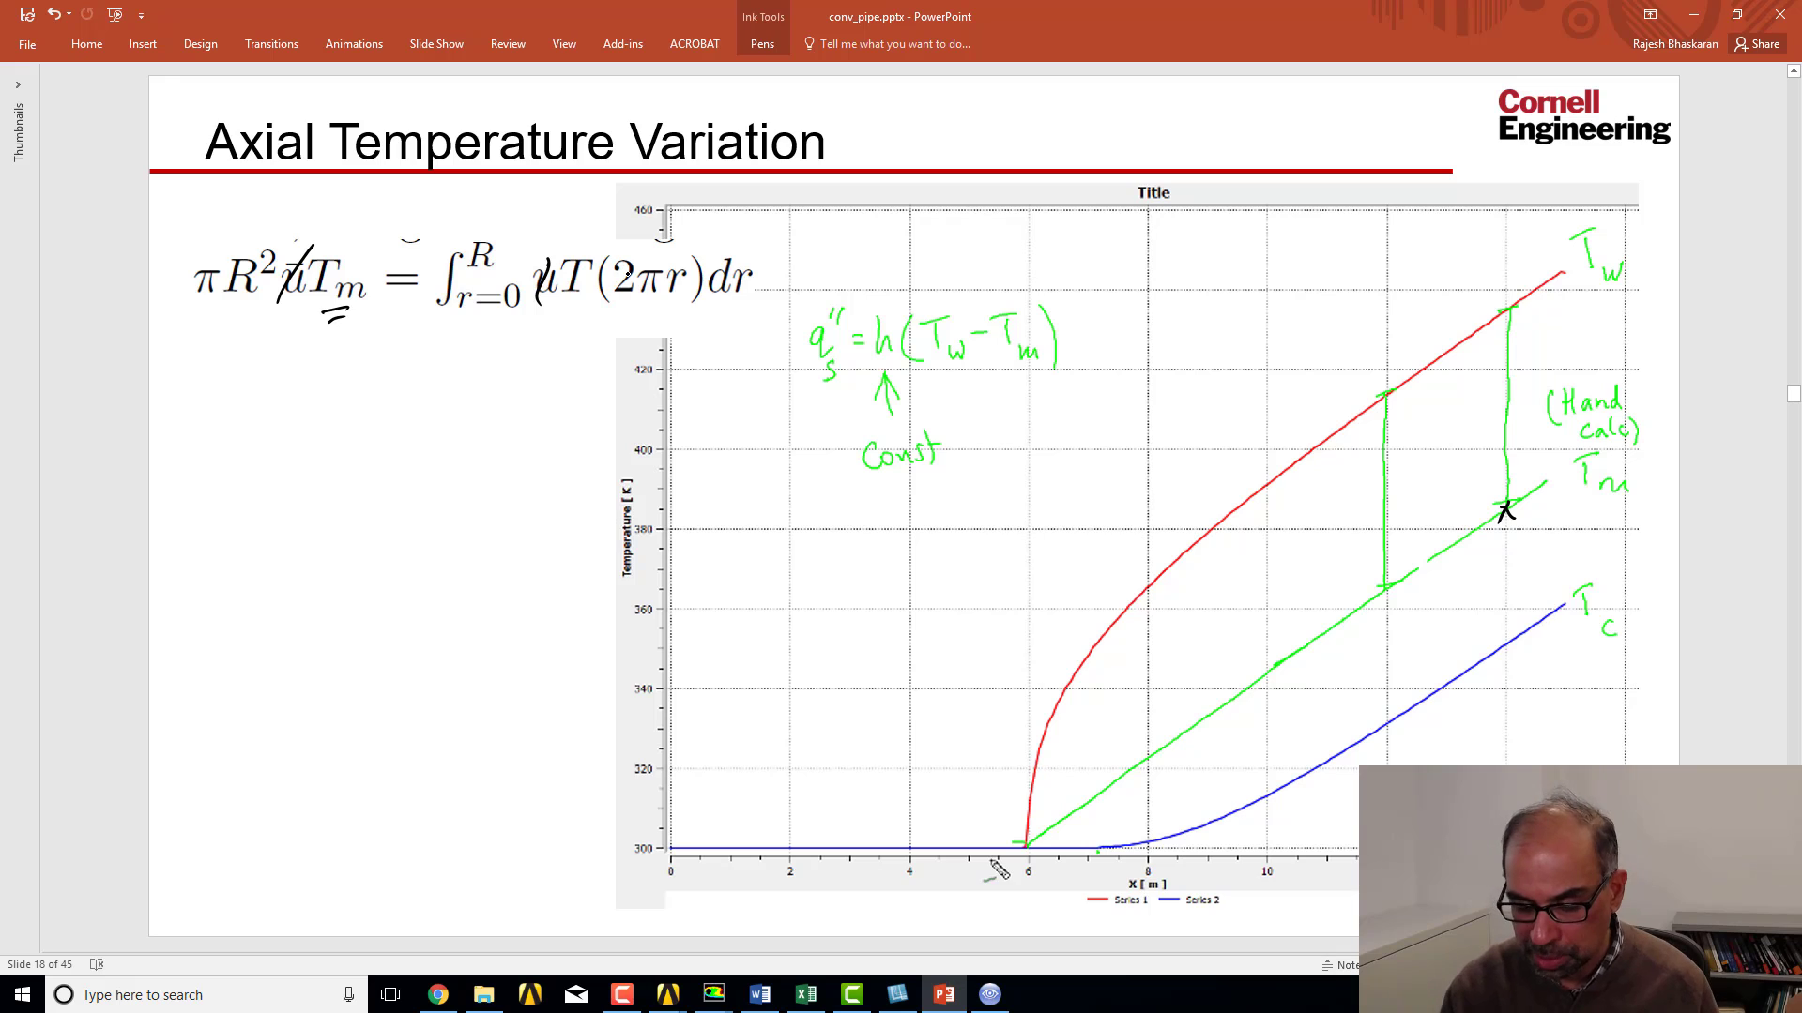
Erase the ink strokes crossing out both velocity terms in the slide's equation, and tile PowerPoint side by side with CFD-Post.
{"action": "left_click_drag", "start_coordinate": [546, 256], "coordinate": [534, 280]}
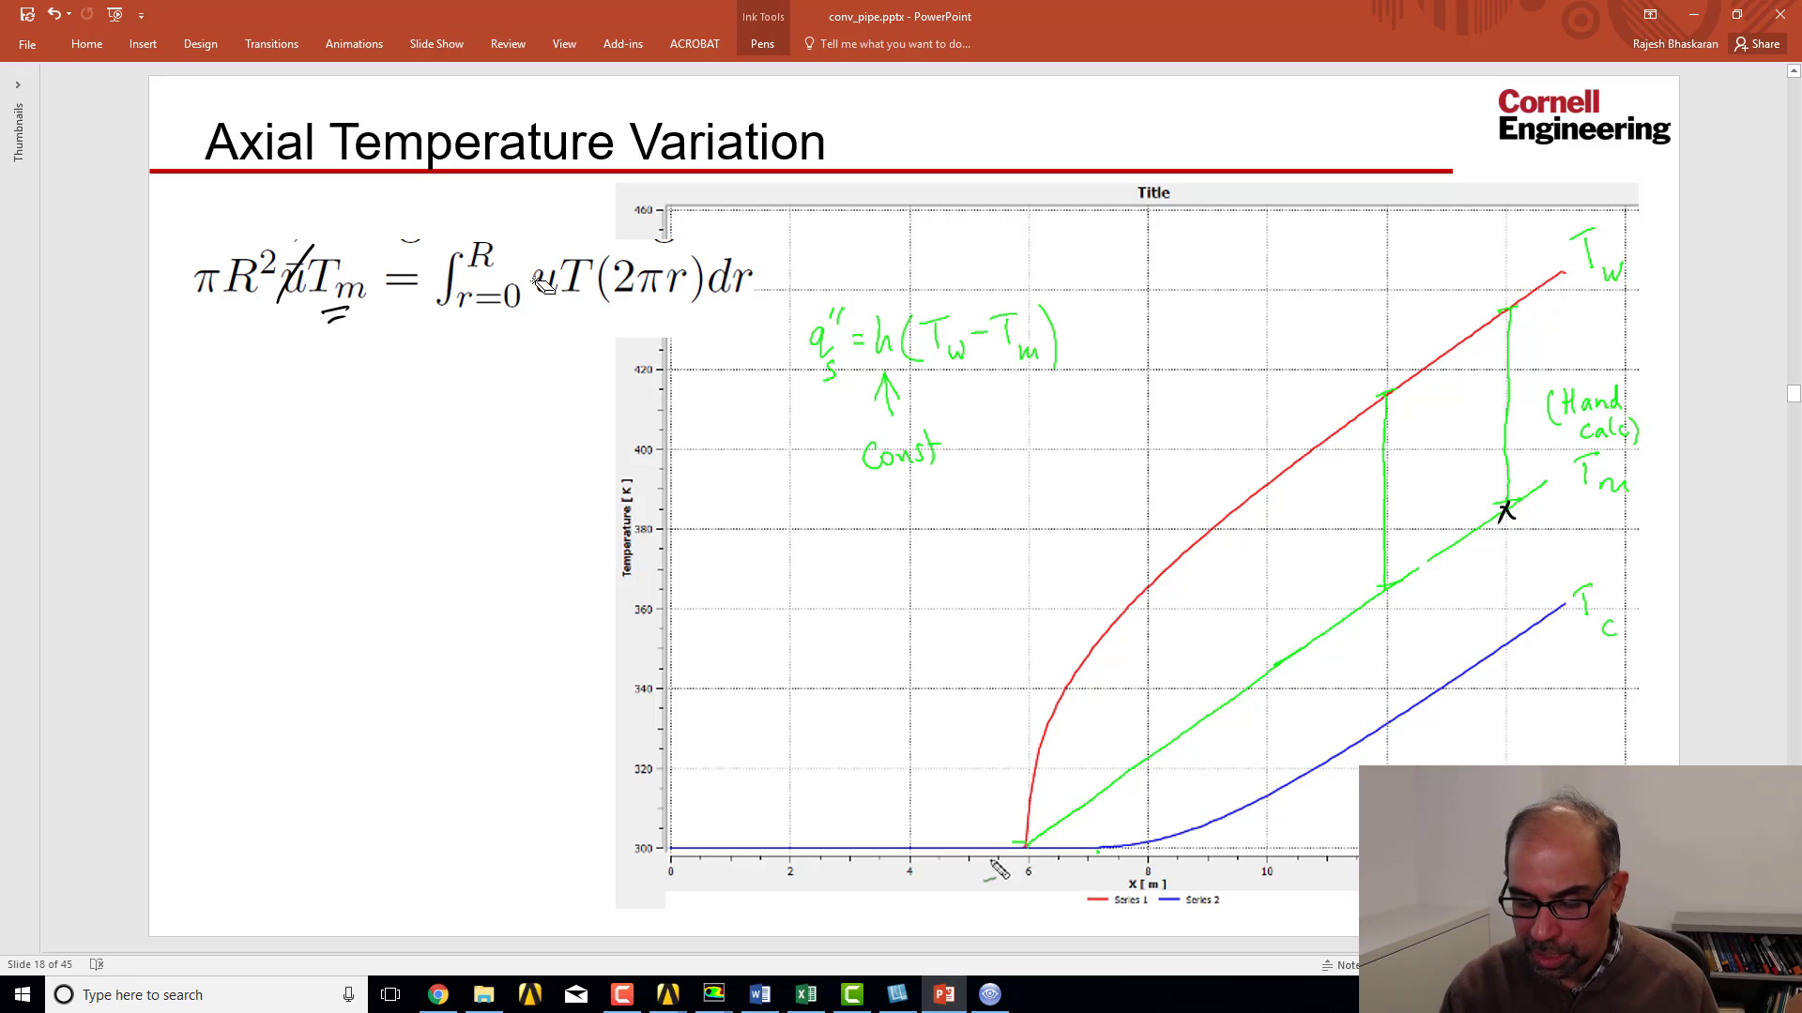
{"action": "left_click_drag", "start_coordinate": [279, 299], "coordinate": [287, 267]}
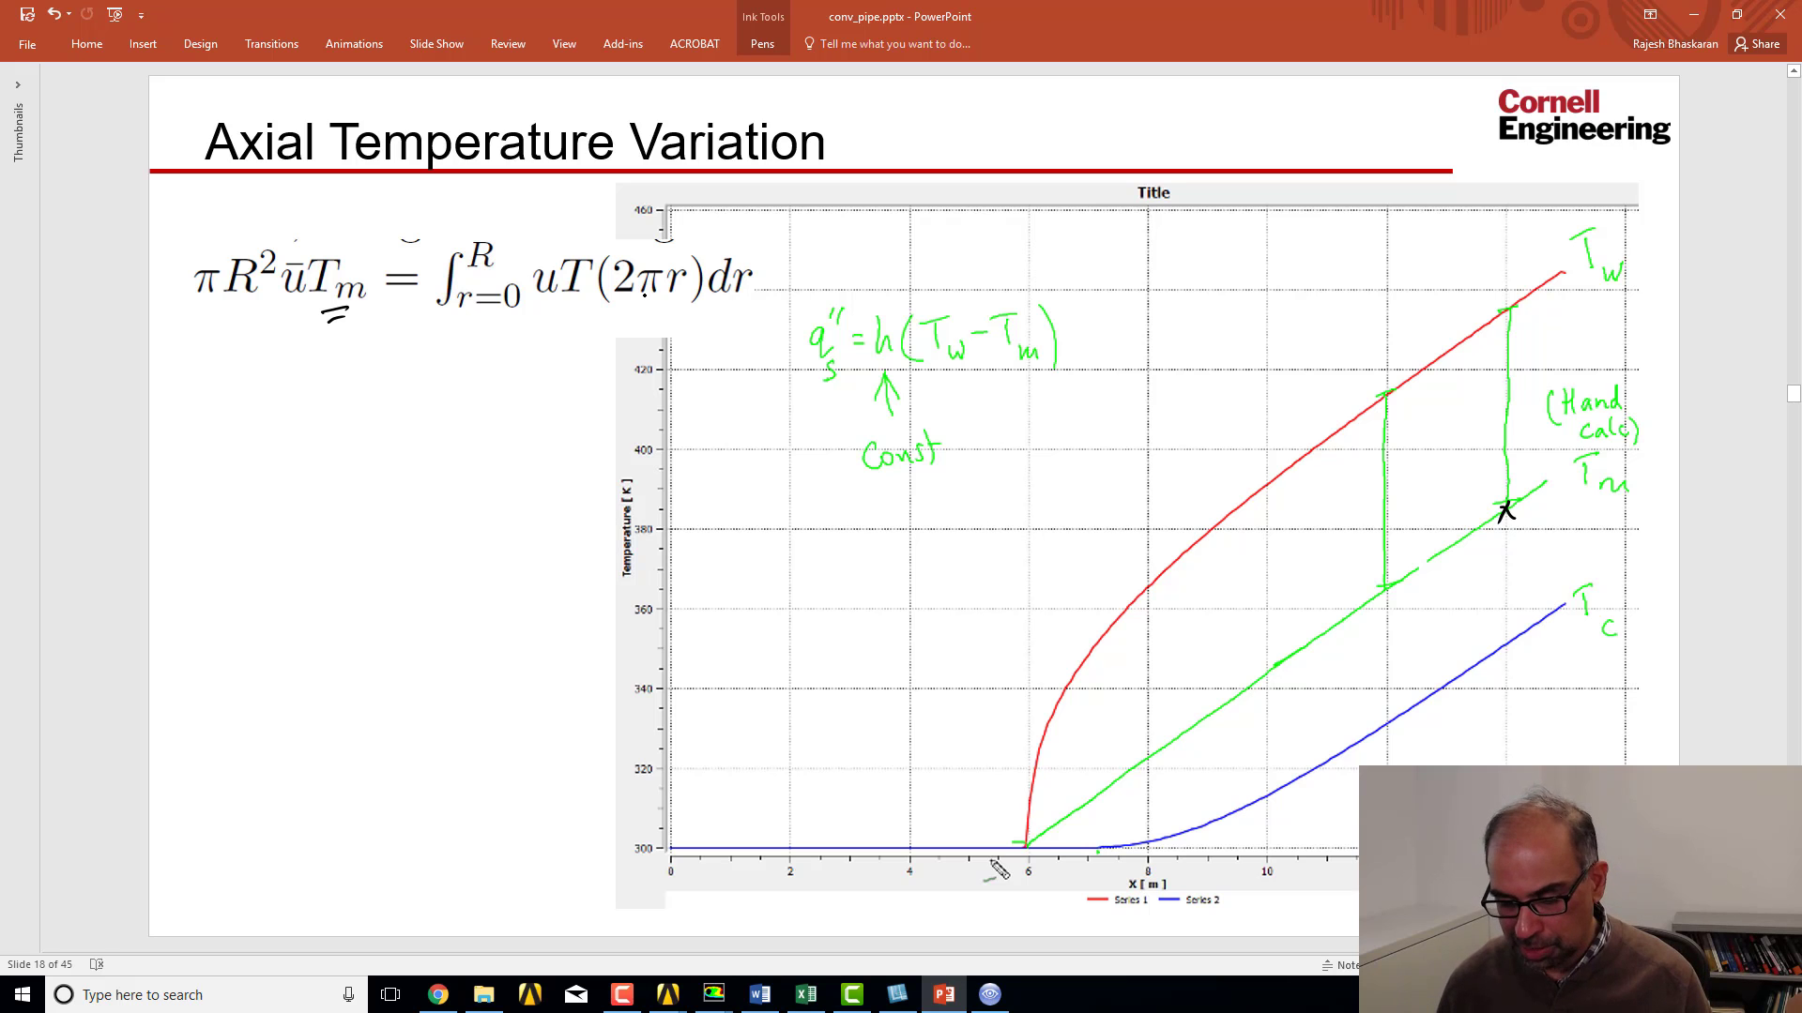
{"action": "key", "text": "super+Right"}
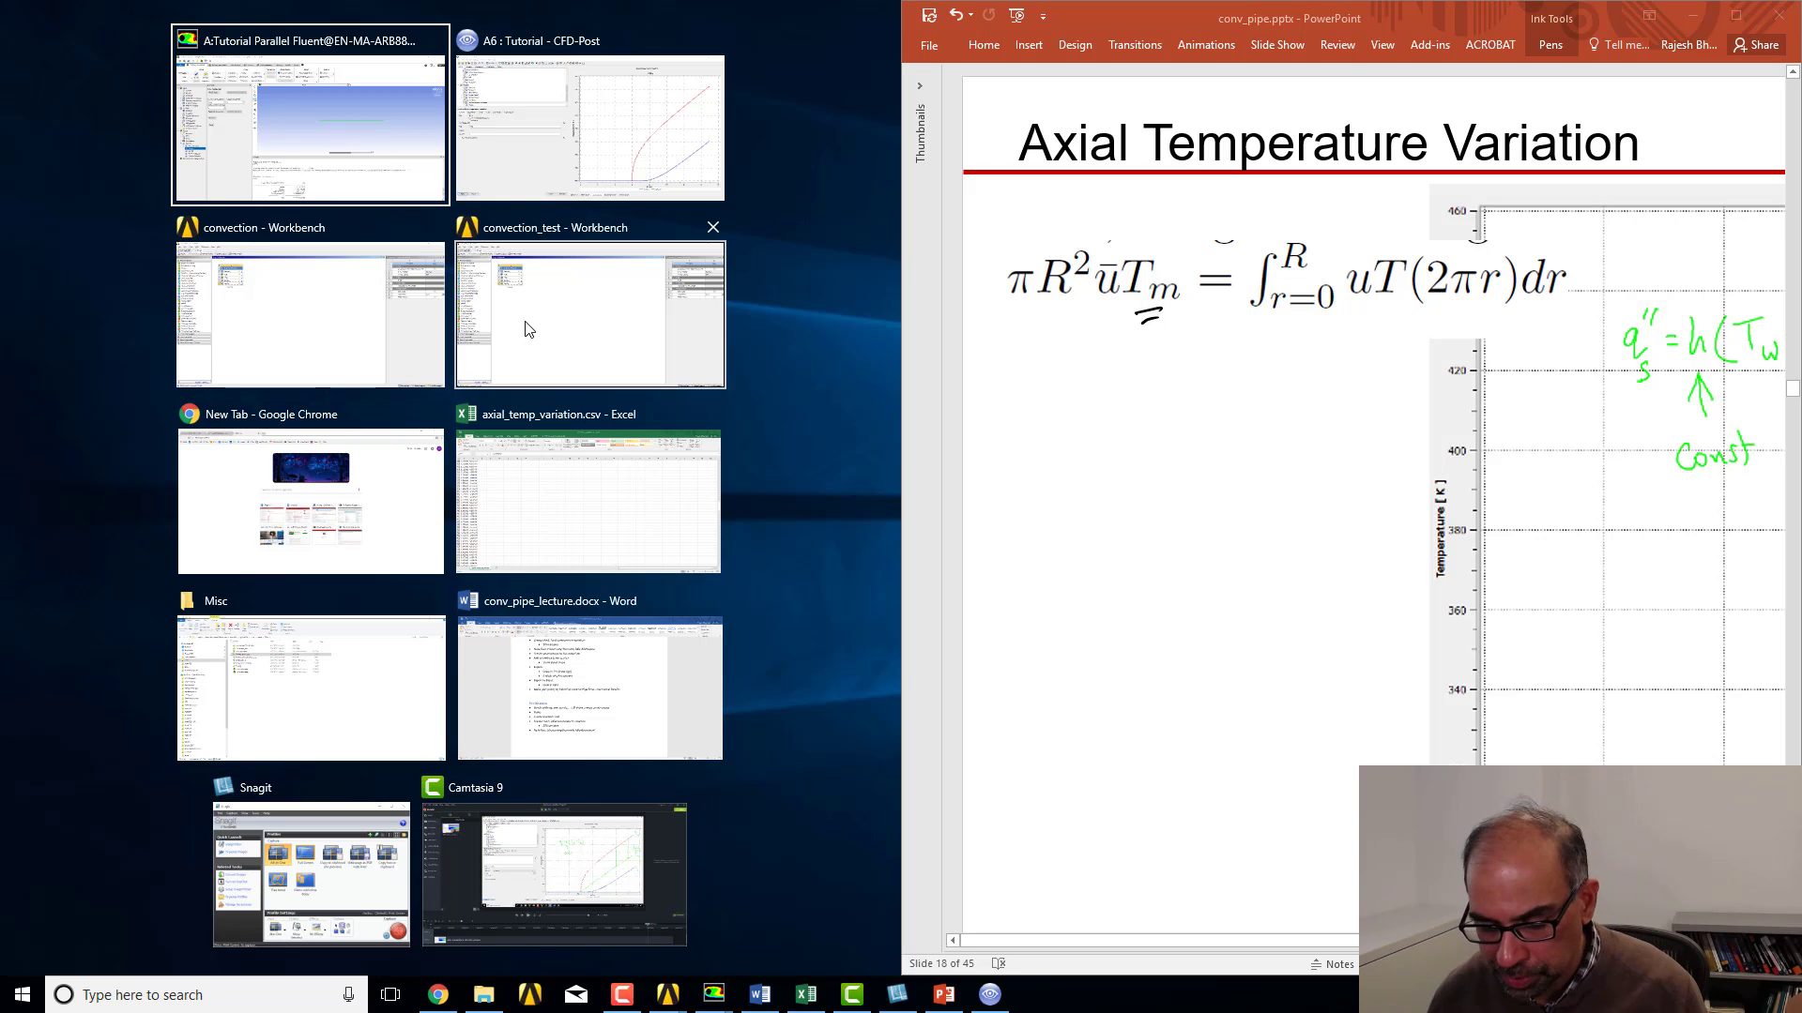
{"action": "left_click", "coordinate": [590, 128]}
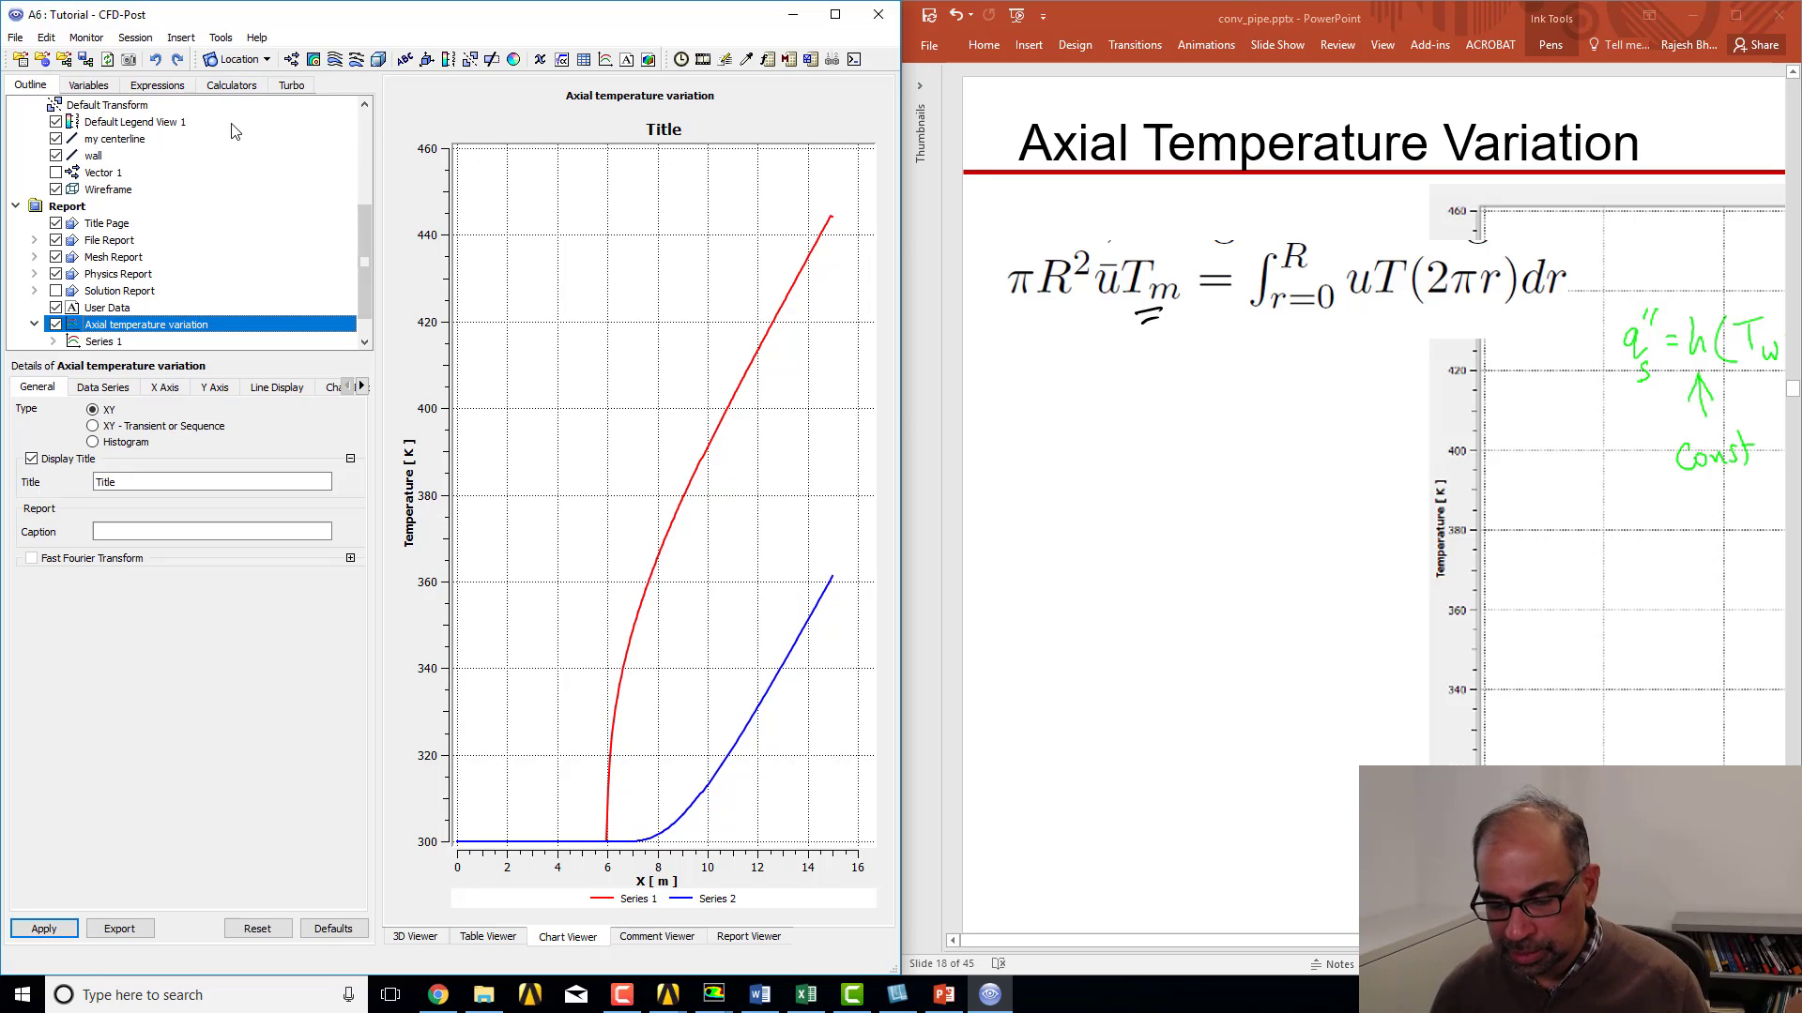
Create a new expression named "Tm exp" in CFD-Post.
{"action": "left_click", "coordinate": [155, 86]}
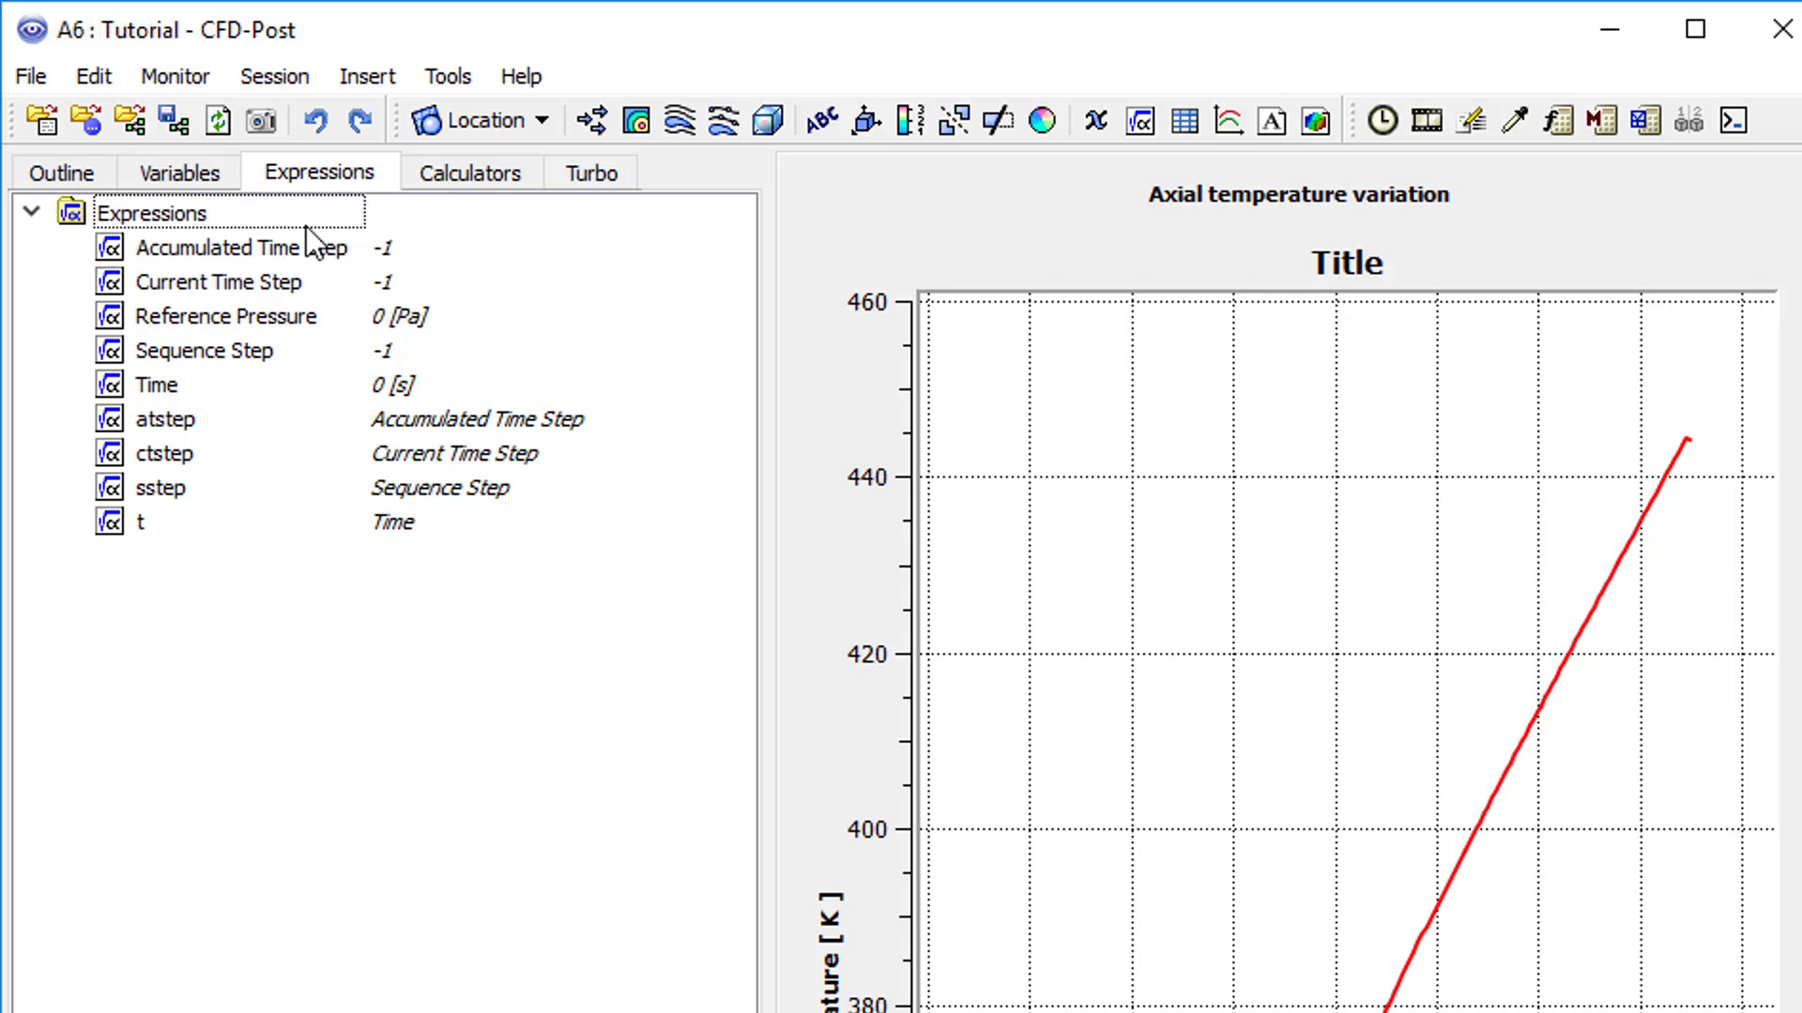
{"action": "right_click", "coordinate": [306, 221]}
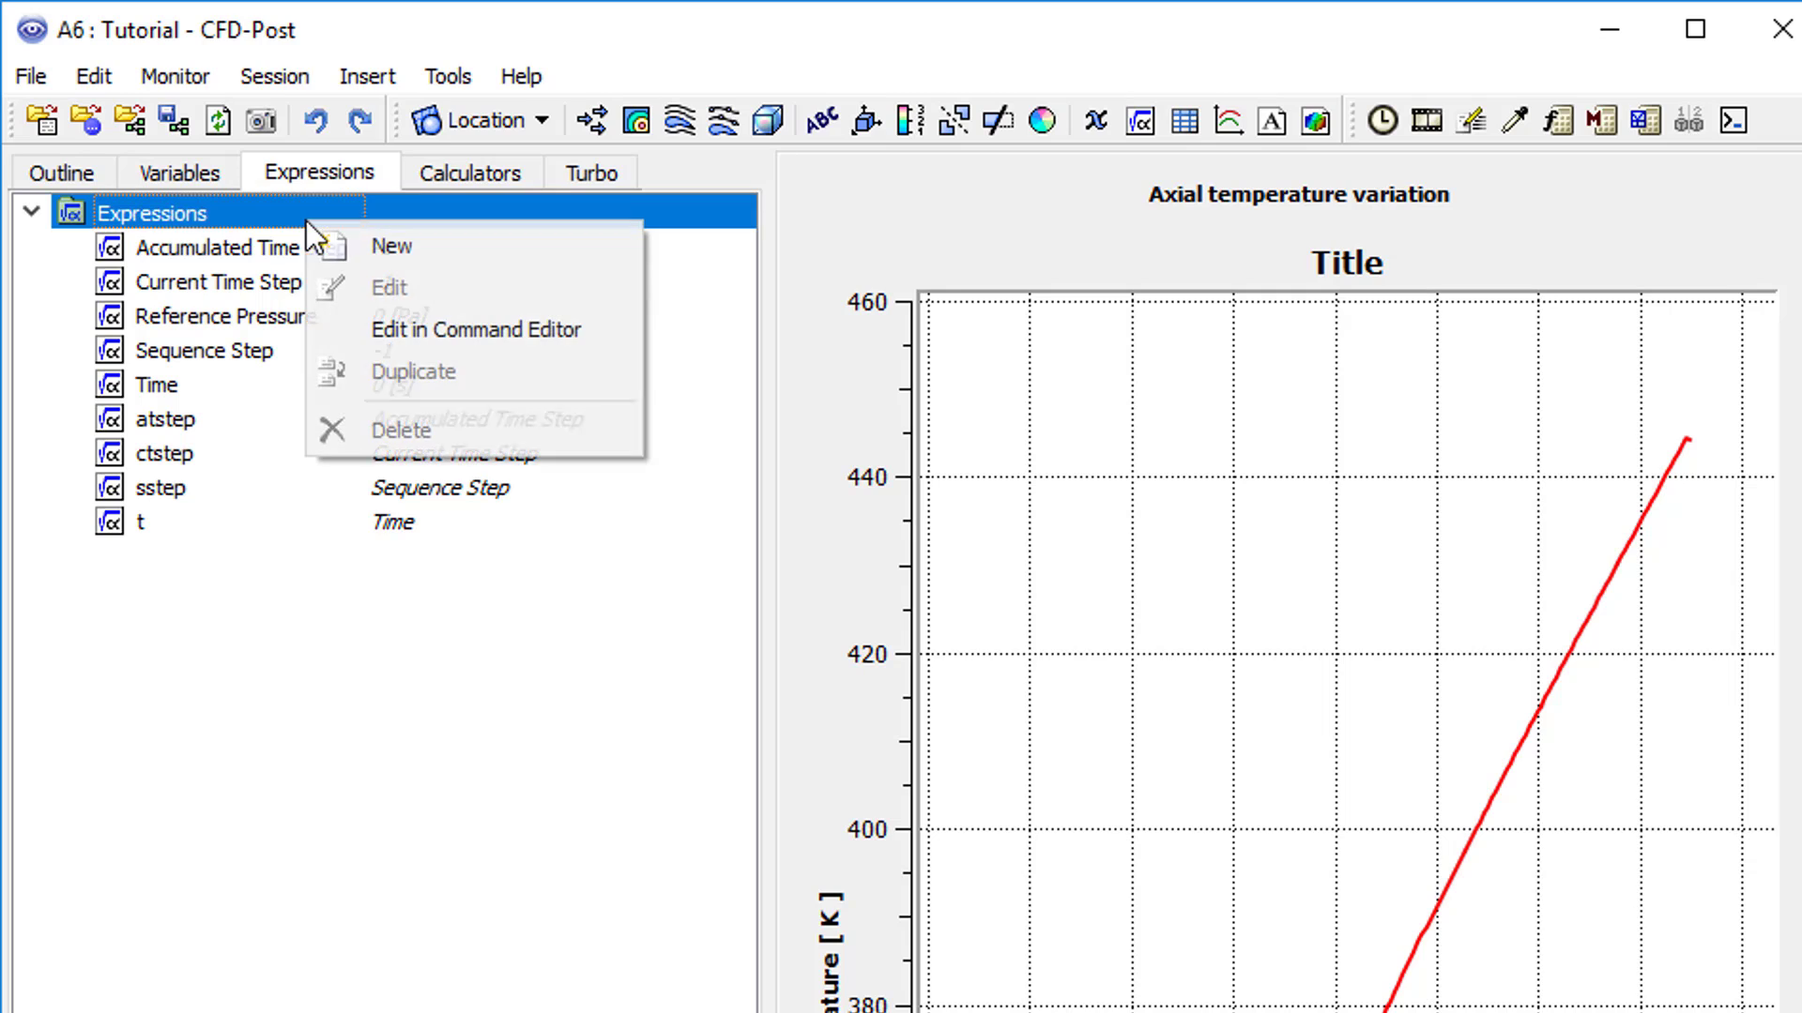
{"action": "left_click", "coordinate": [391, 246]}
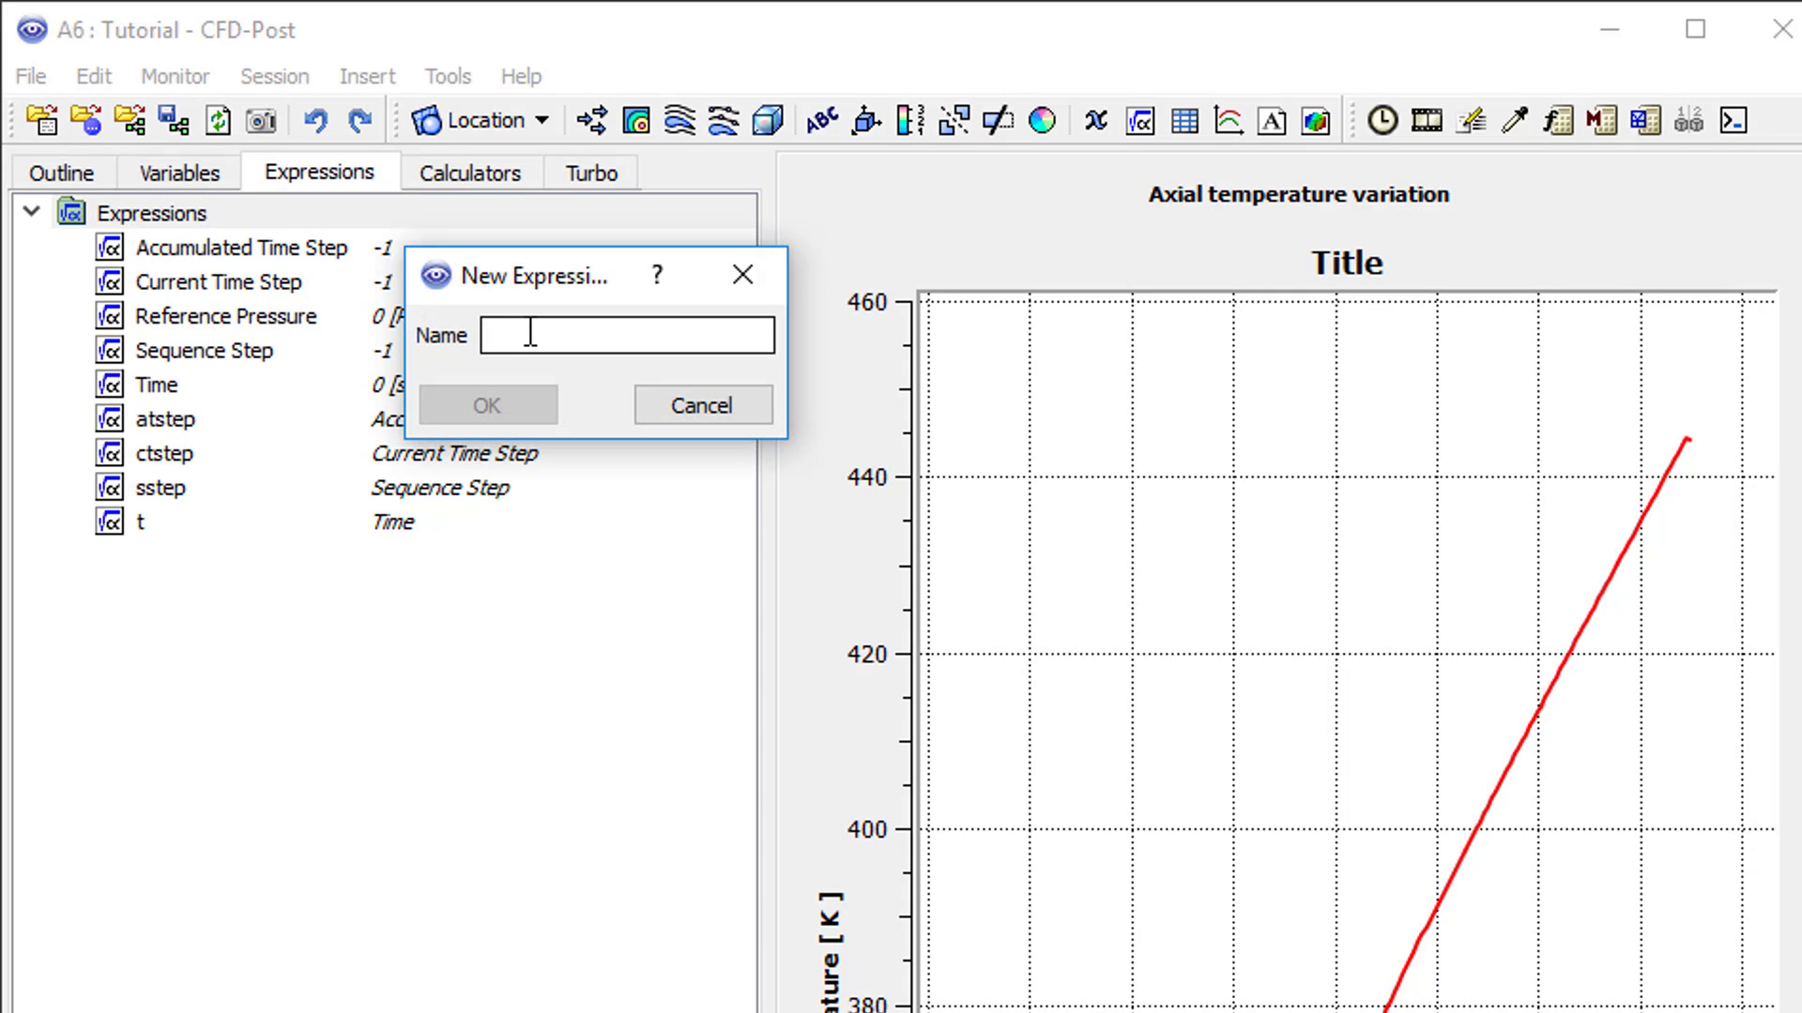
{"action": "type", "text": "TM exp"}
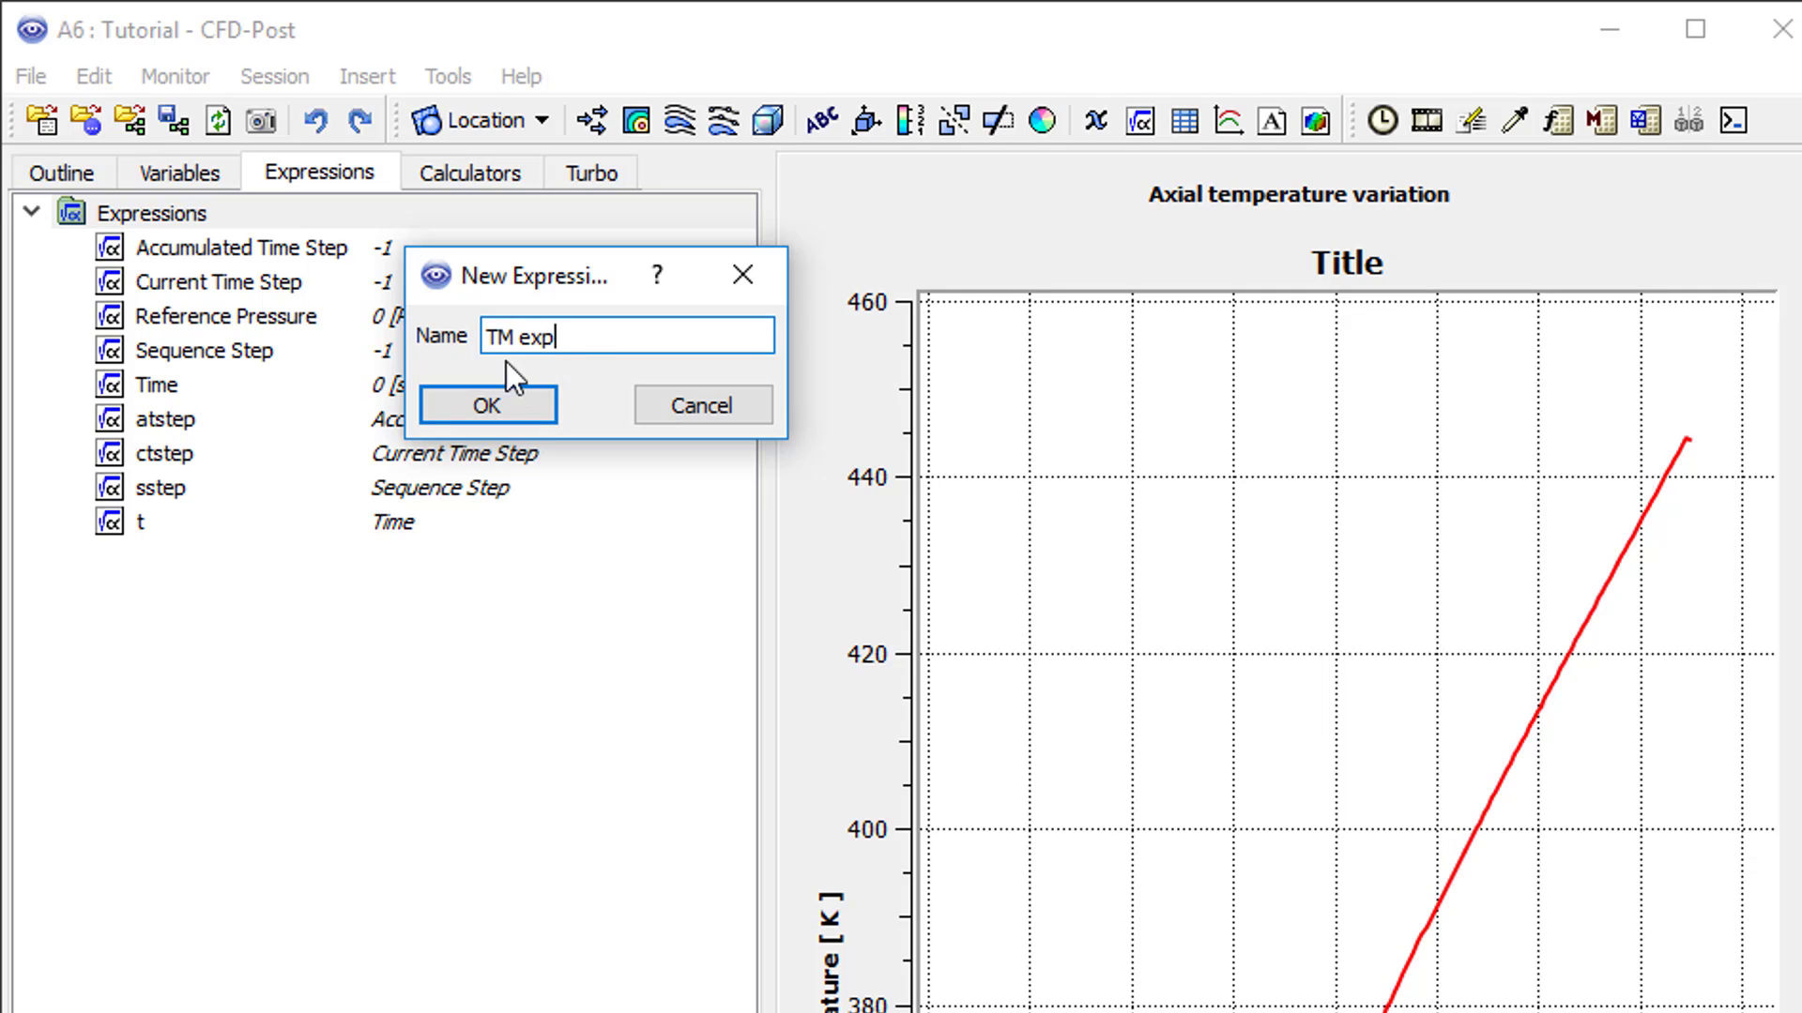
{"action": "left_click", "coordinate": [515, 338]}
{"action": "key", "text": "BackSpace"}
{"action": "type", "text": "m"}
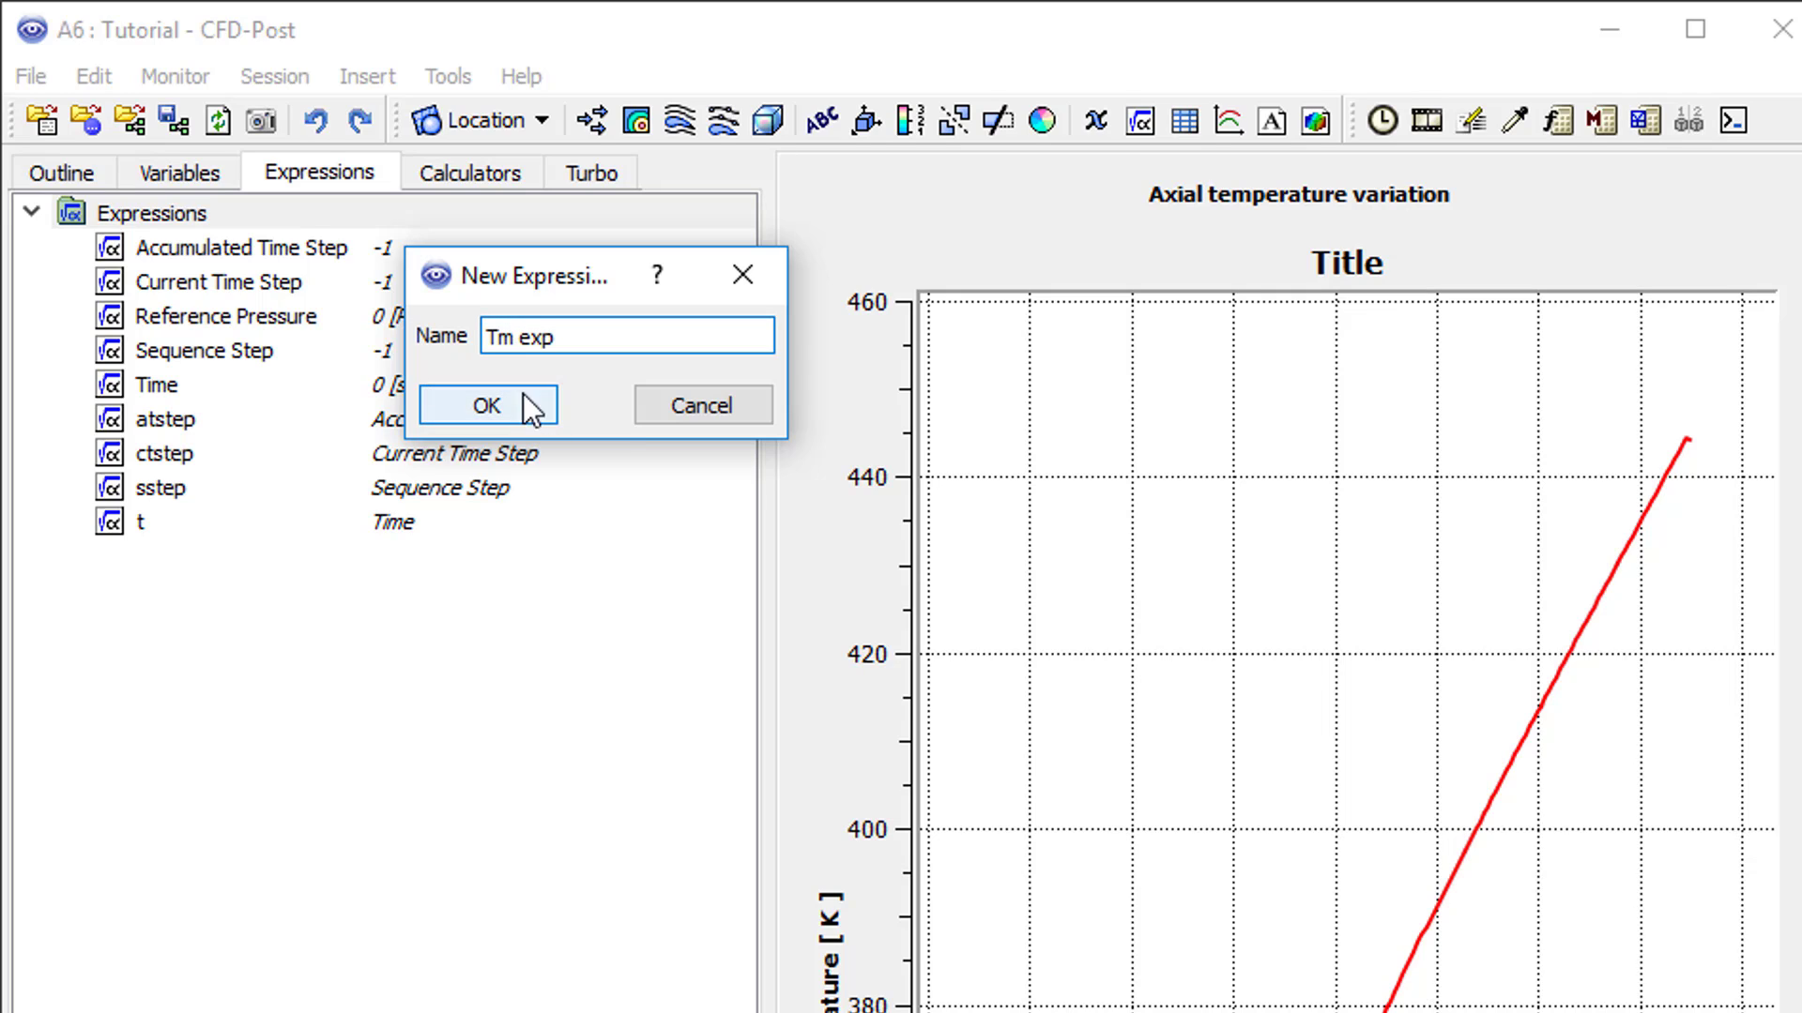
{"action": "left_click", "coordinate": [509, 403]}
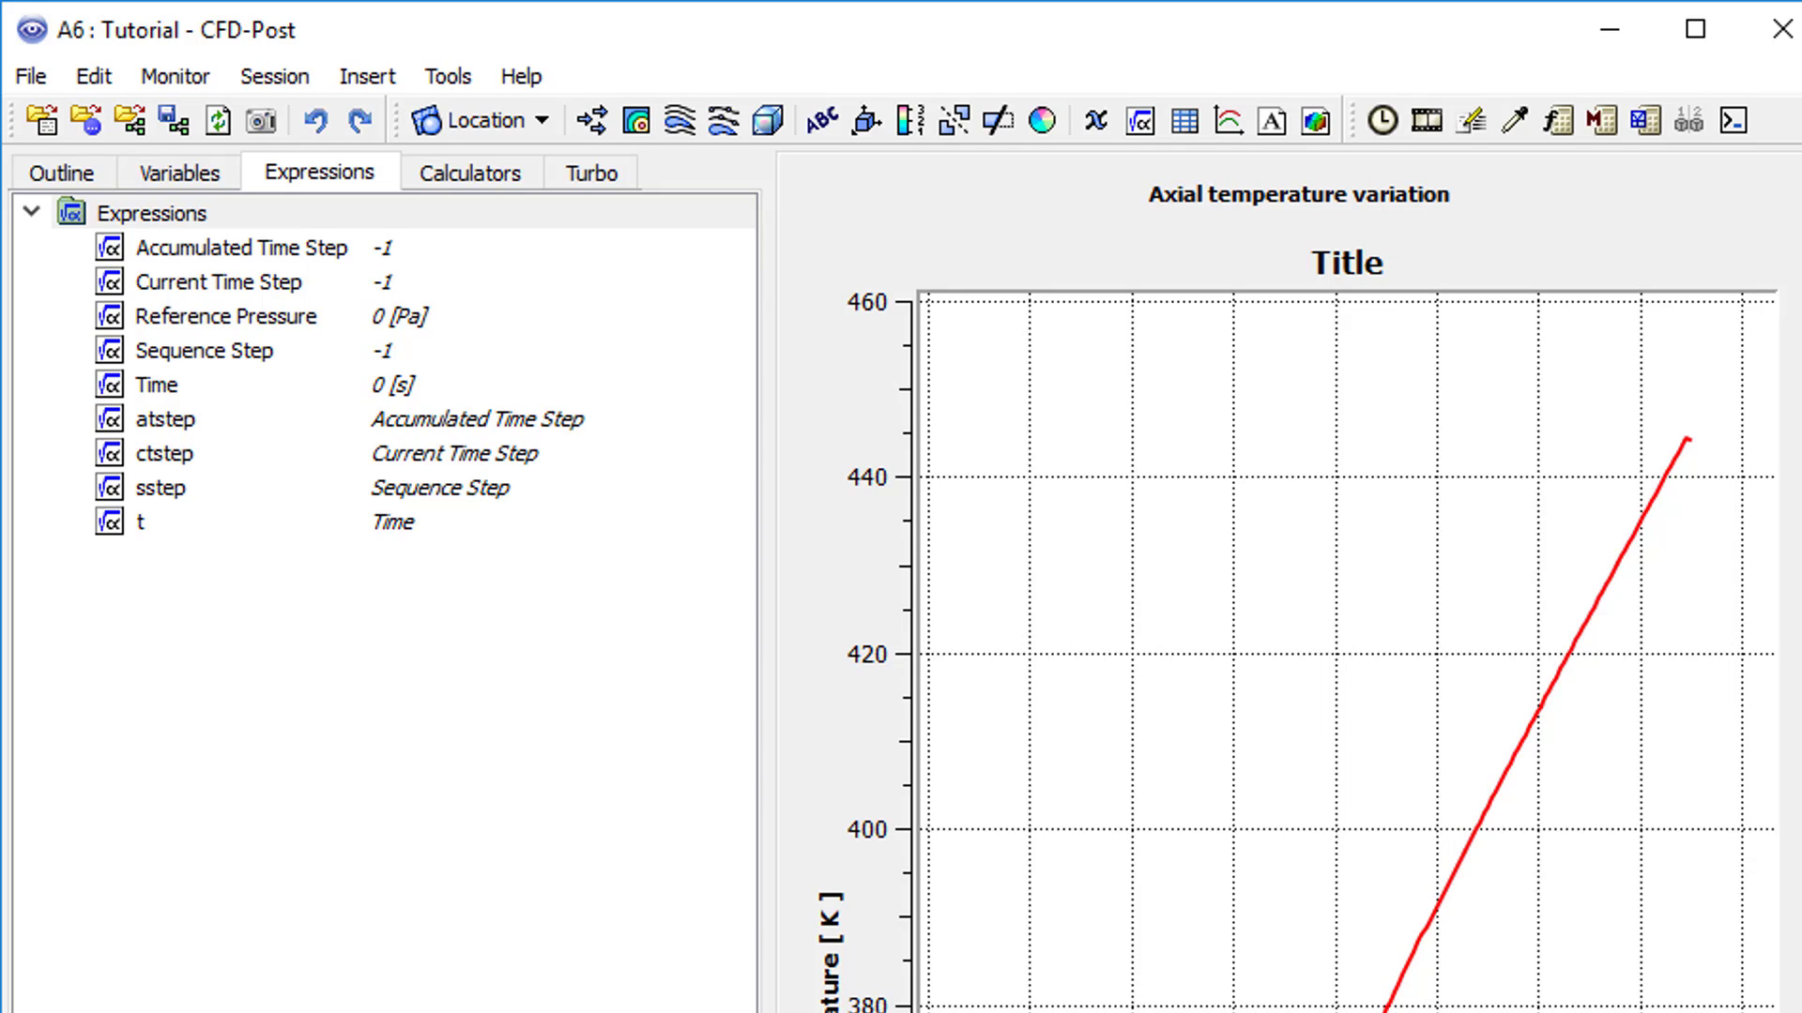
Insert a line location named "radial line".
{"action": "left_click", "coordinate": [541, 122]}
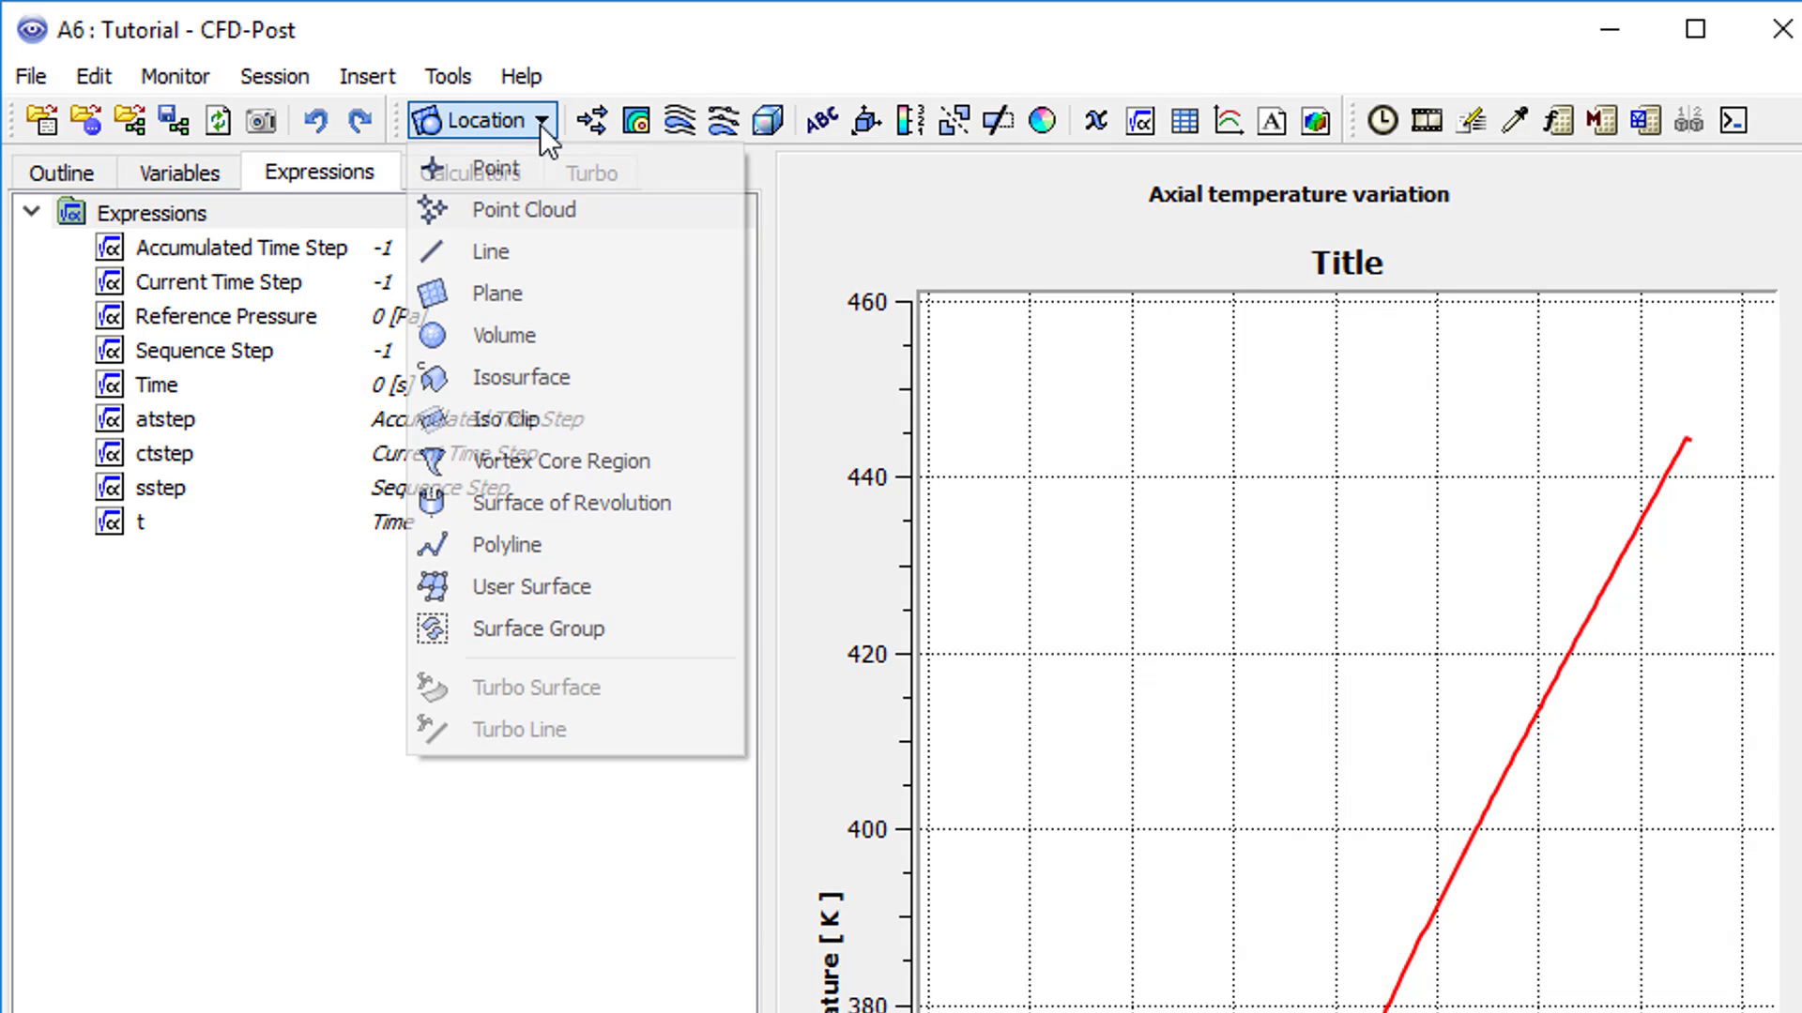
{"action": "left_click", "coordinate": [521, 250]}
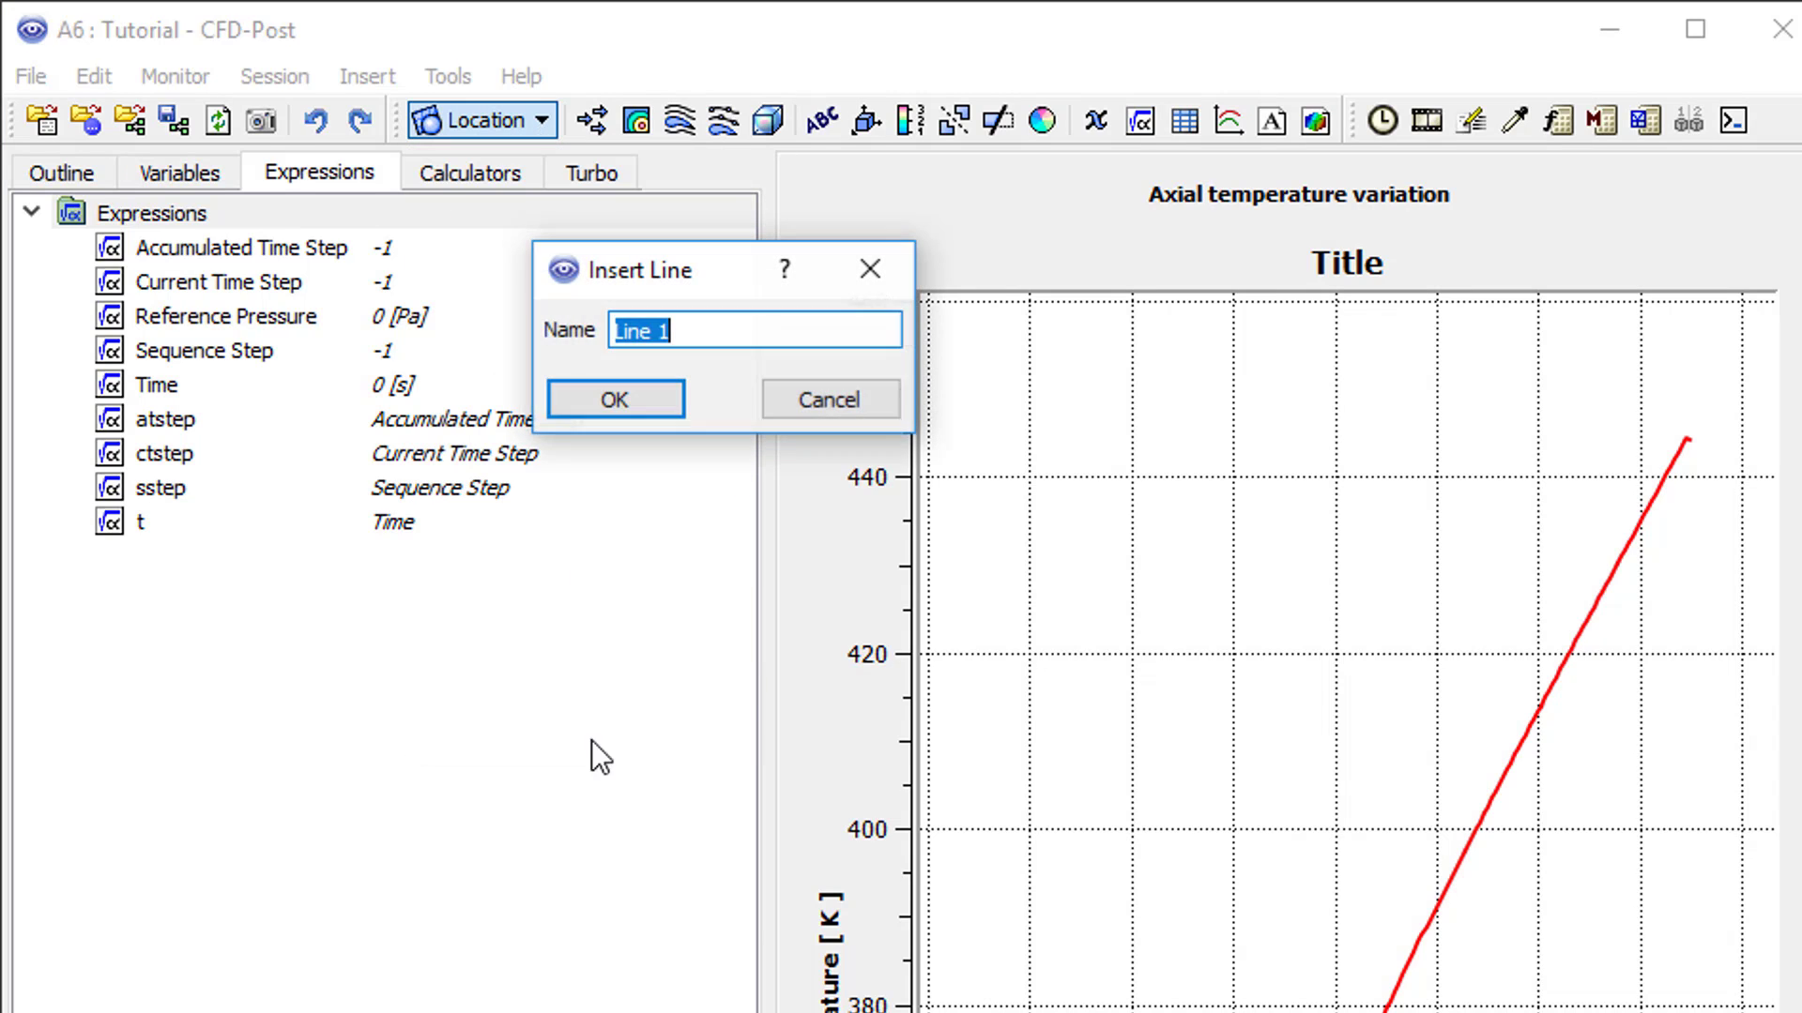
{"action": "type", "text": "radial l"}
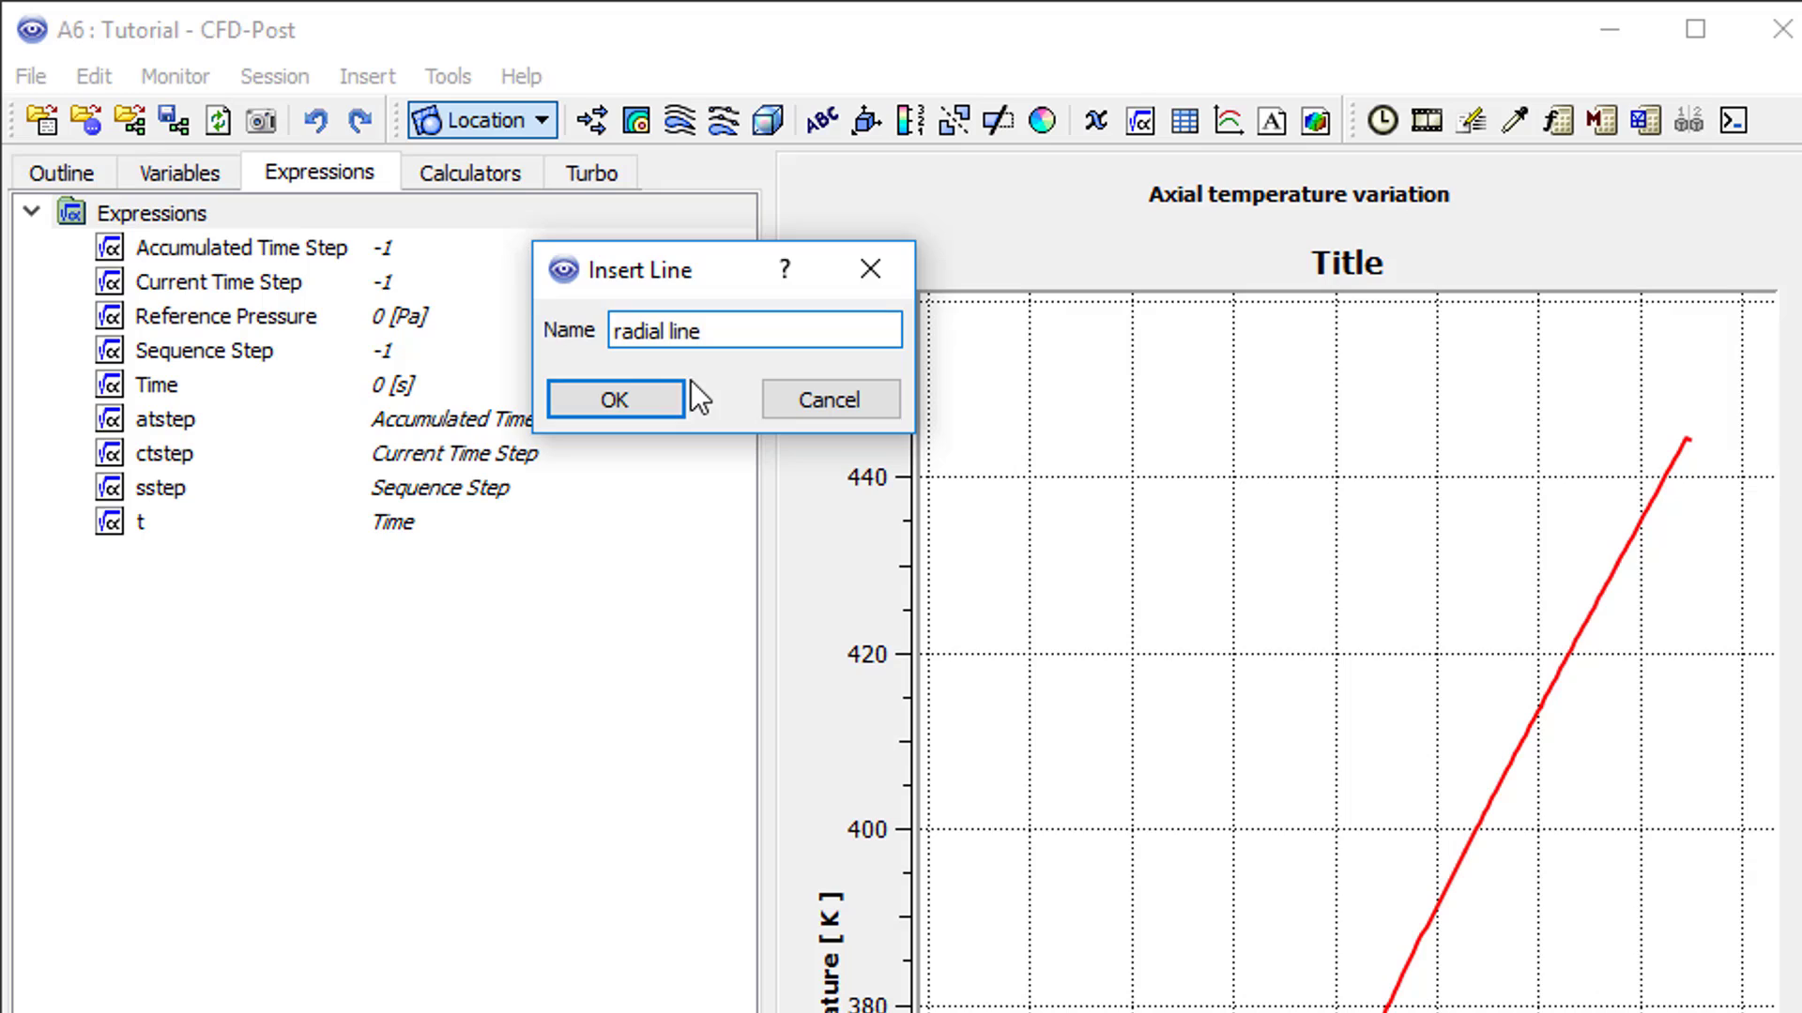
{"action": "left_click", "coordinate": [634, 399]}
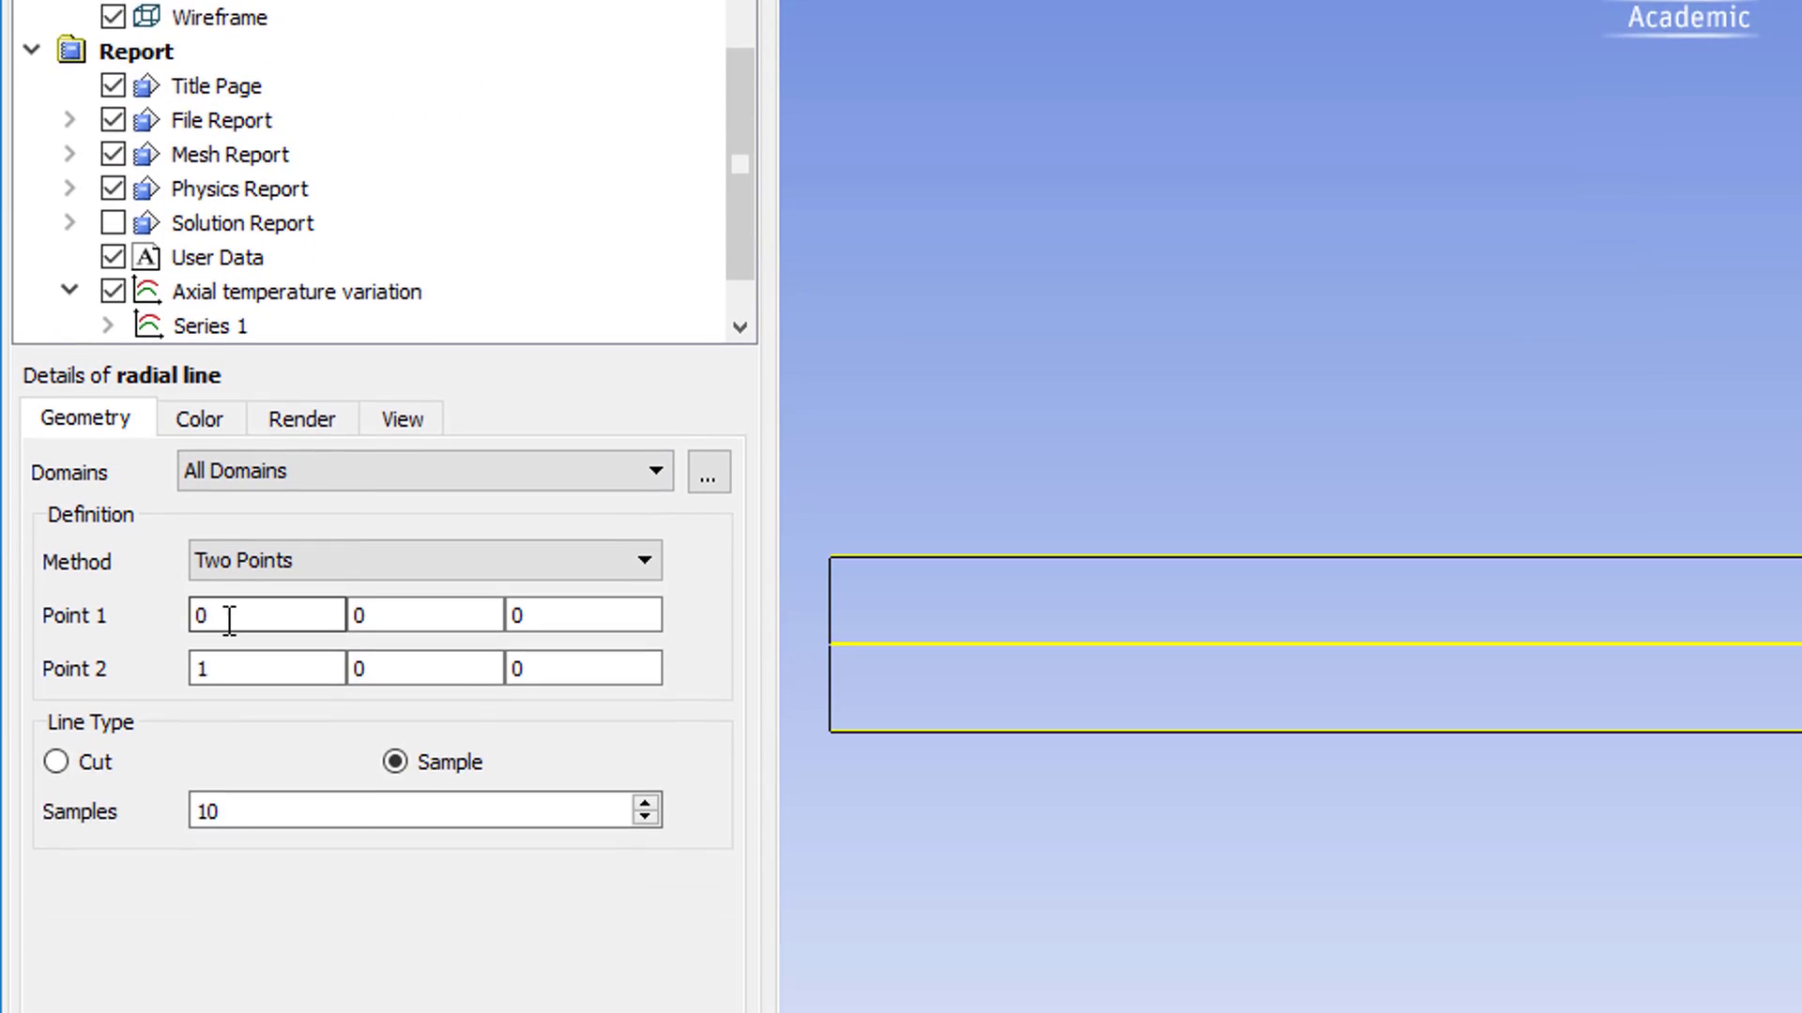
Define the radial line from point (14, 0, 0) to point (14, 0.06, 0) with 200 samples and apply it.
{"action": "left_click", "coordinate": [229, 620]}
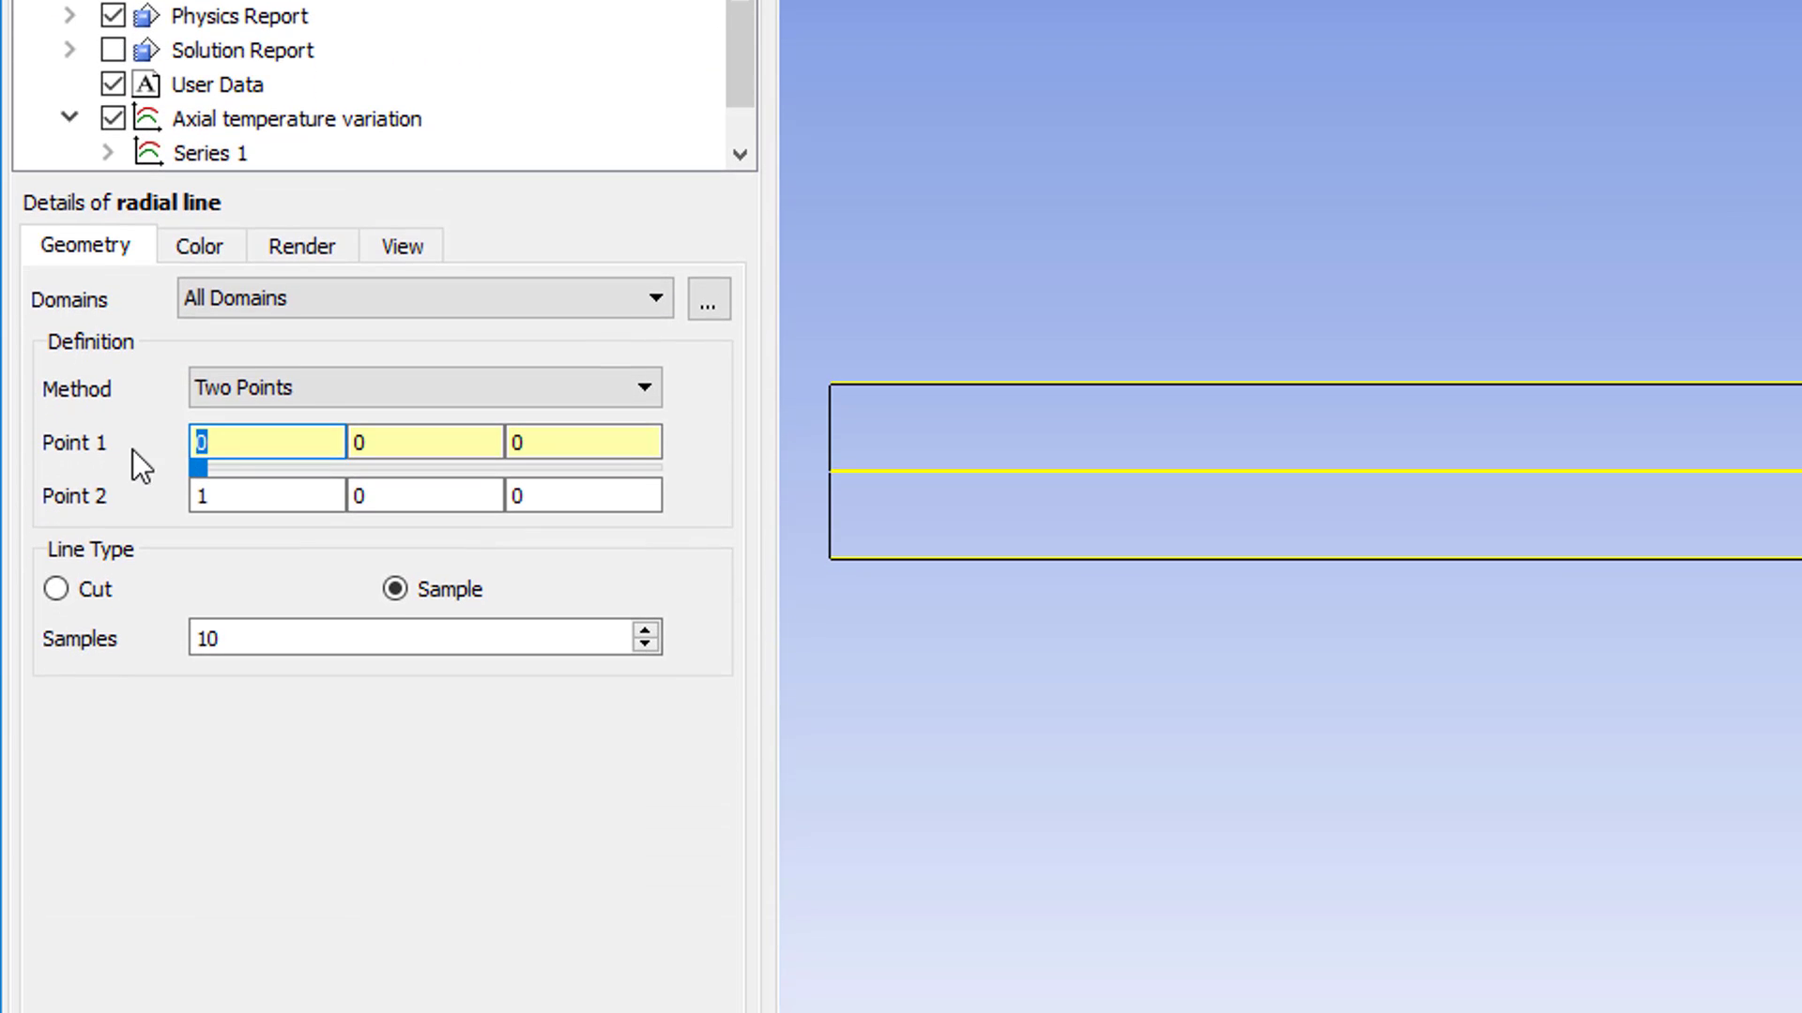
{"action": "type", "text": "14"}
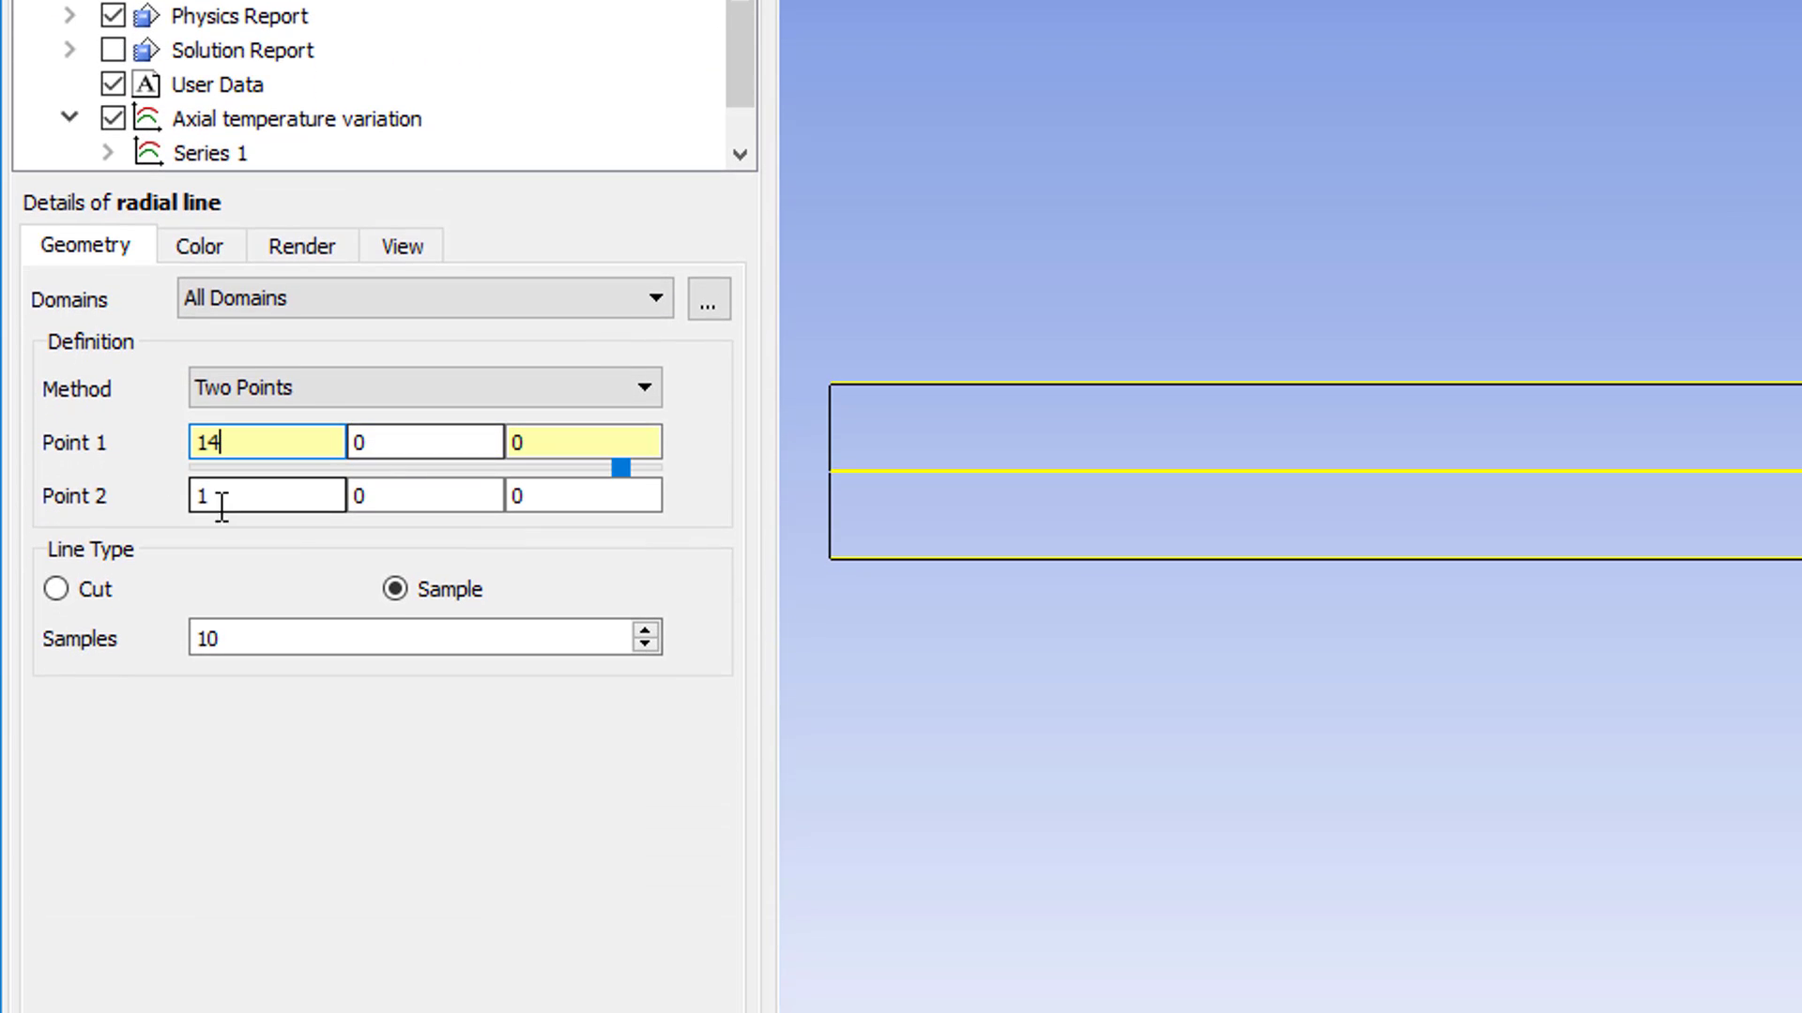
{"action": "left_click", "coordinate": [225, 494]}
{"action": "type", "text": "4"}
{"action": "left_click", "coordinate": [426, 490]}
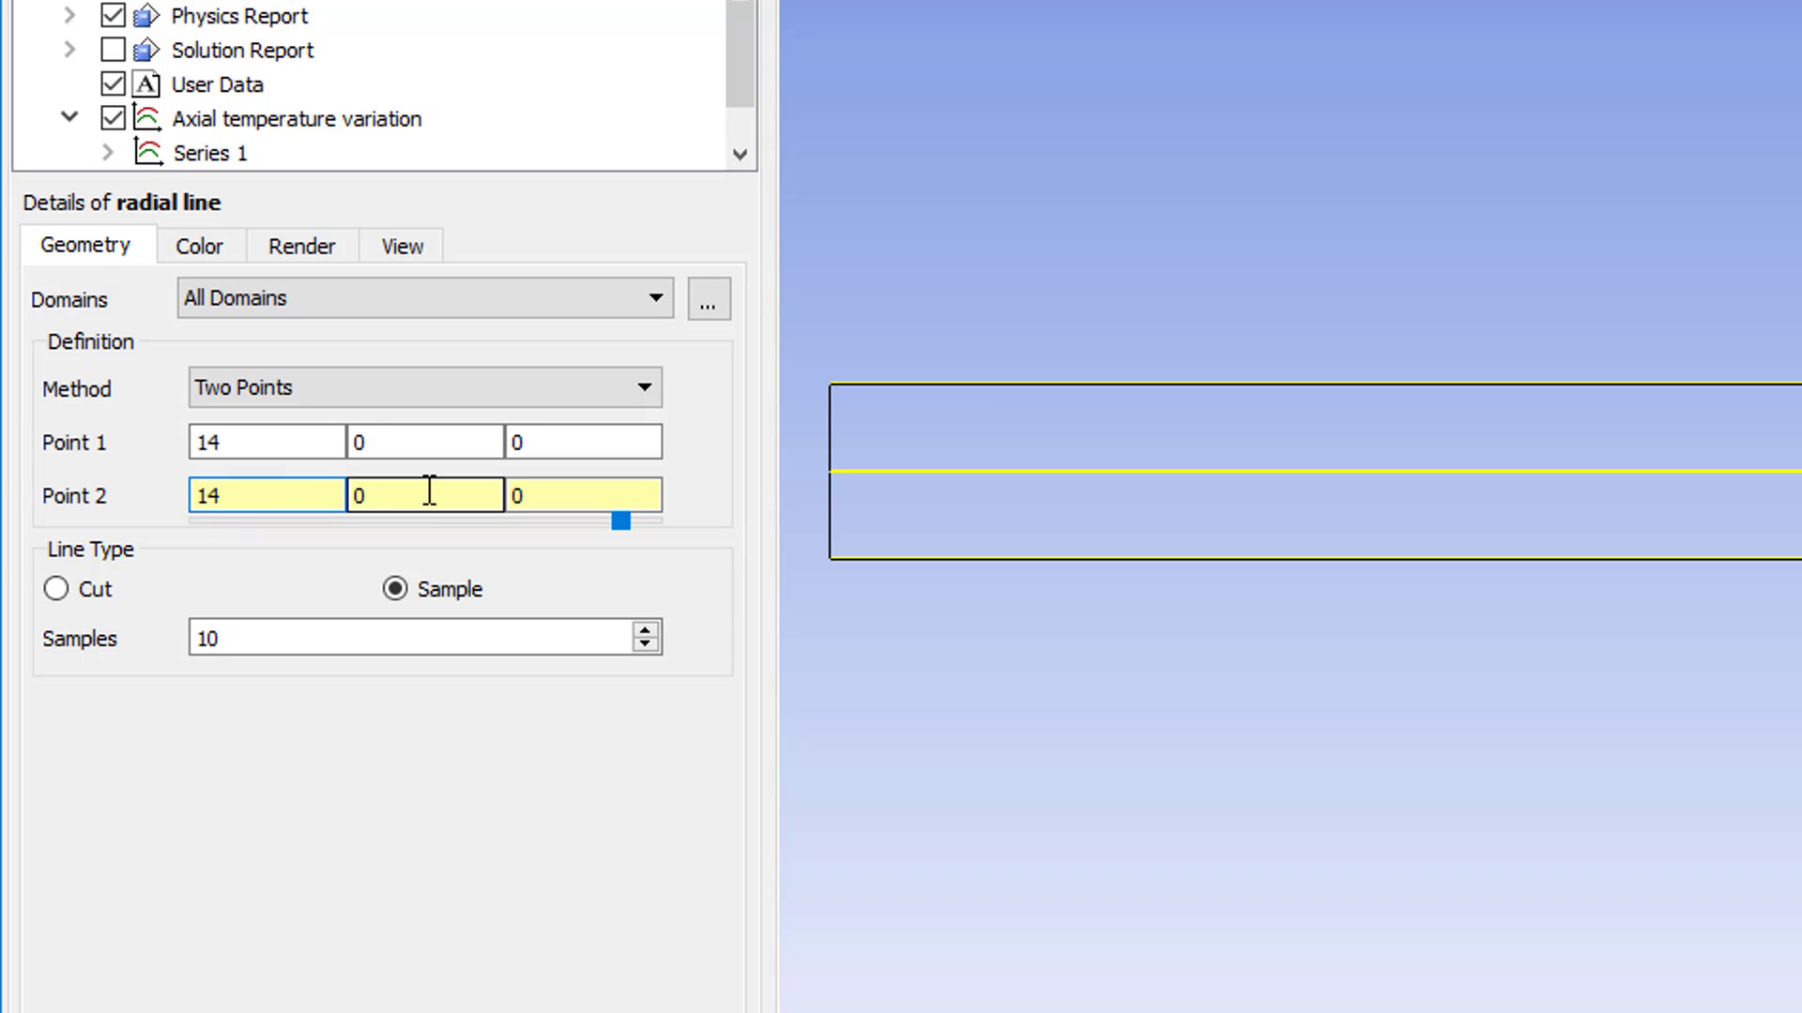
{"action": "type", "text": ".06"}
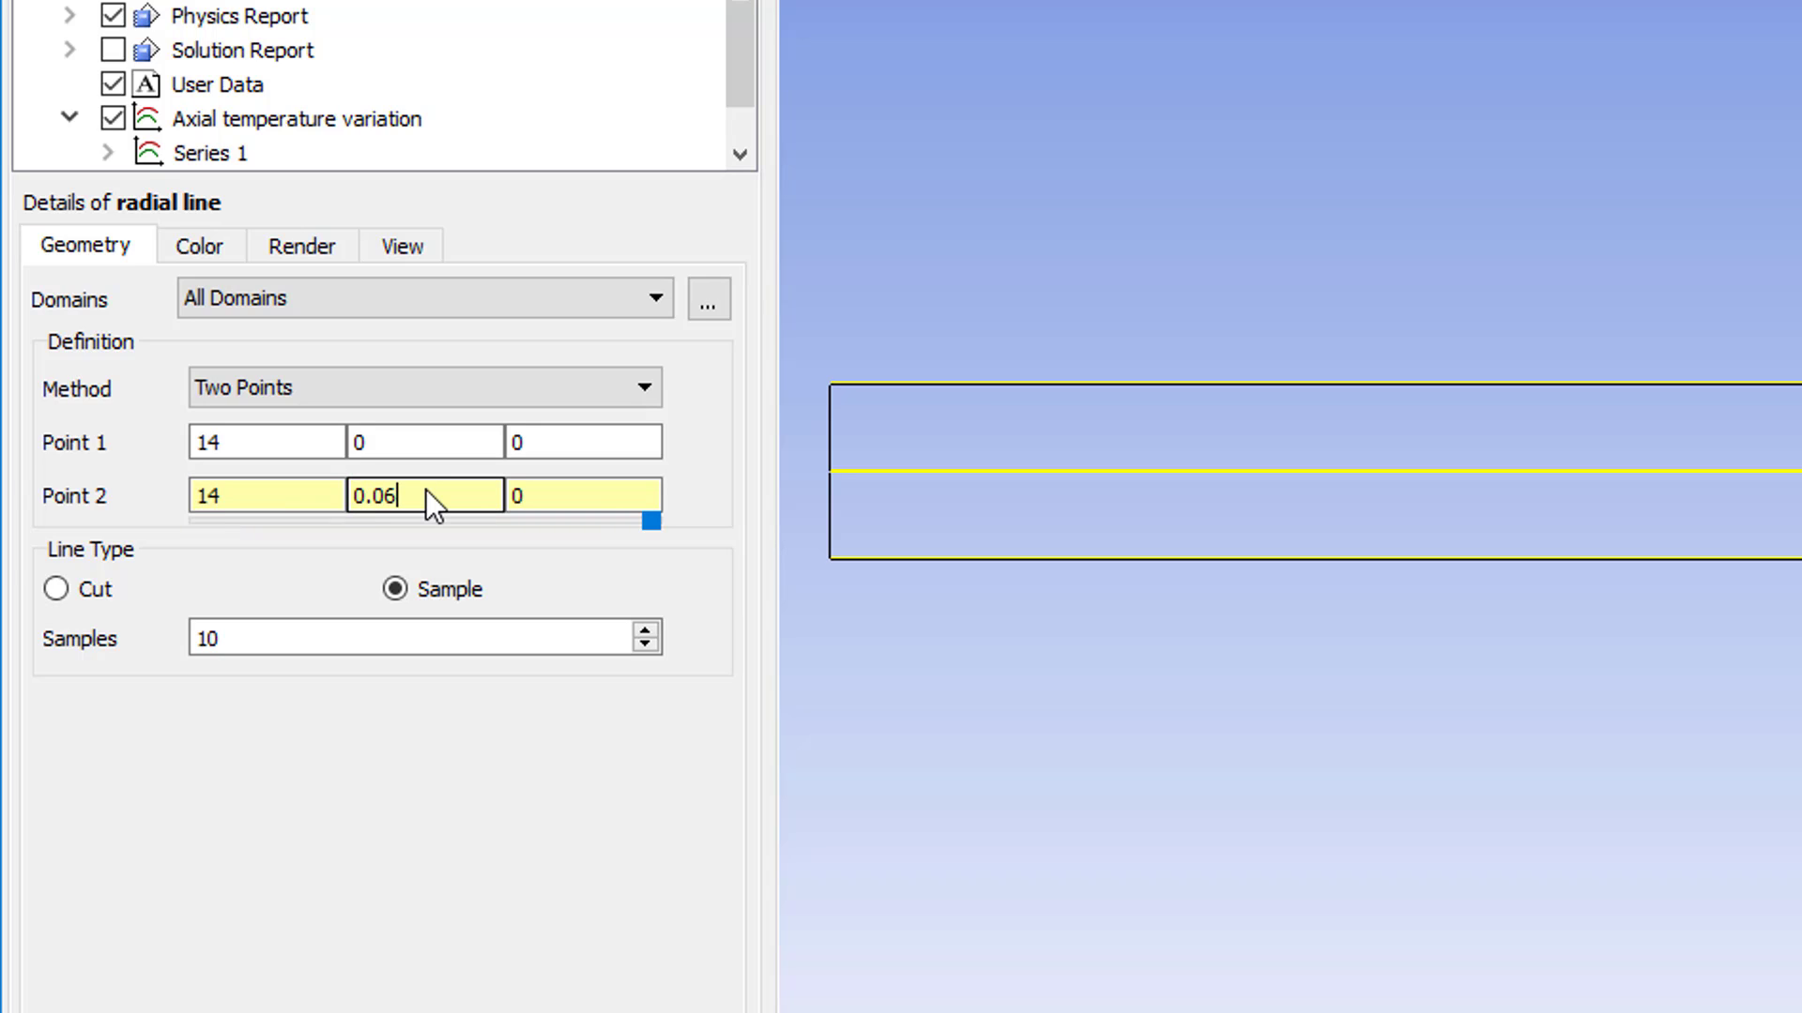
{"action": "left_click_drag", "start_coordinate": [225, 638], "coordinate": [120, 638]}
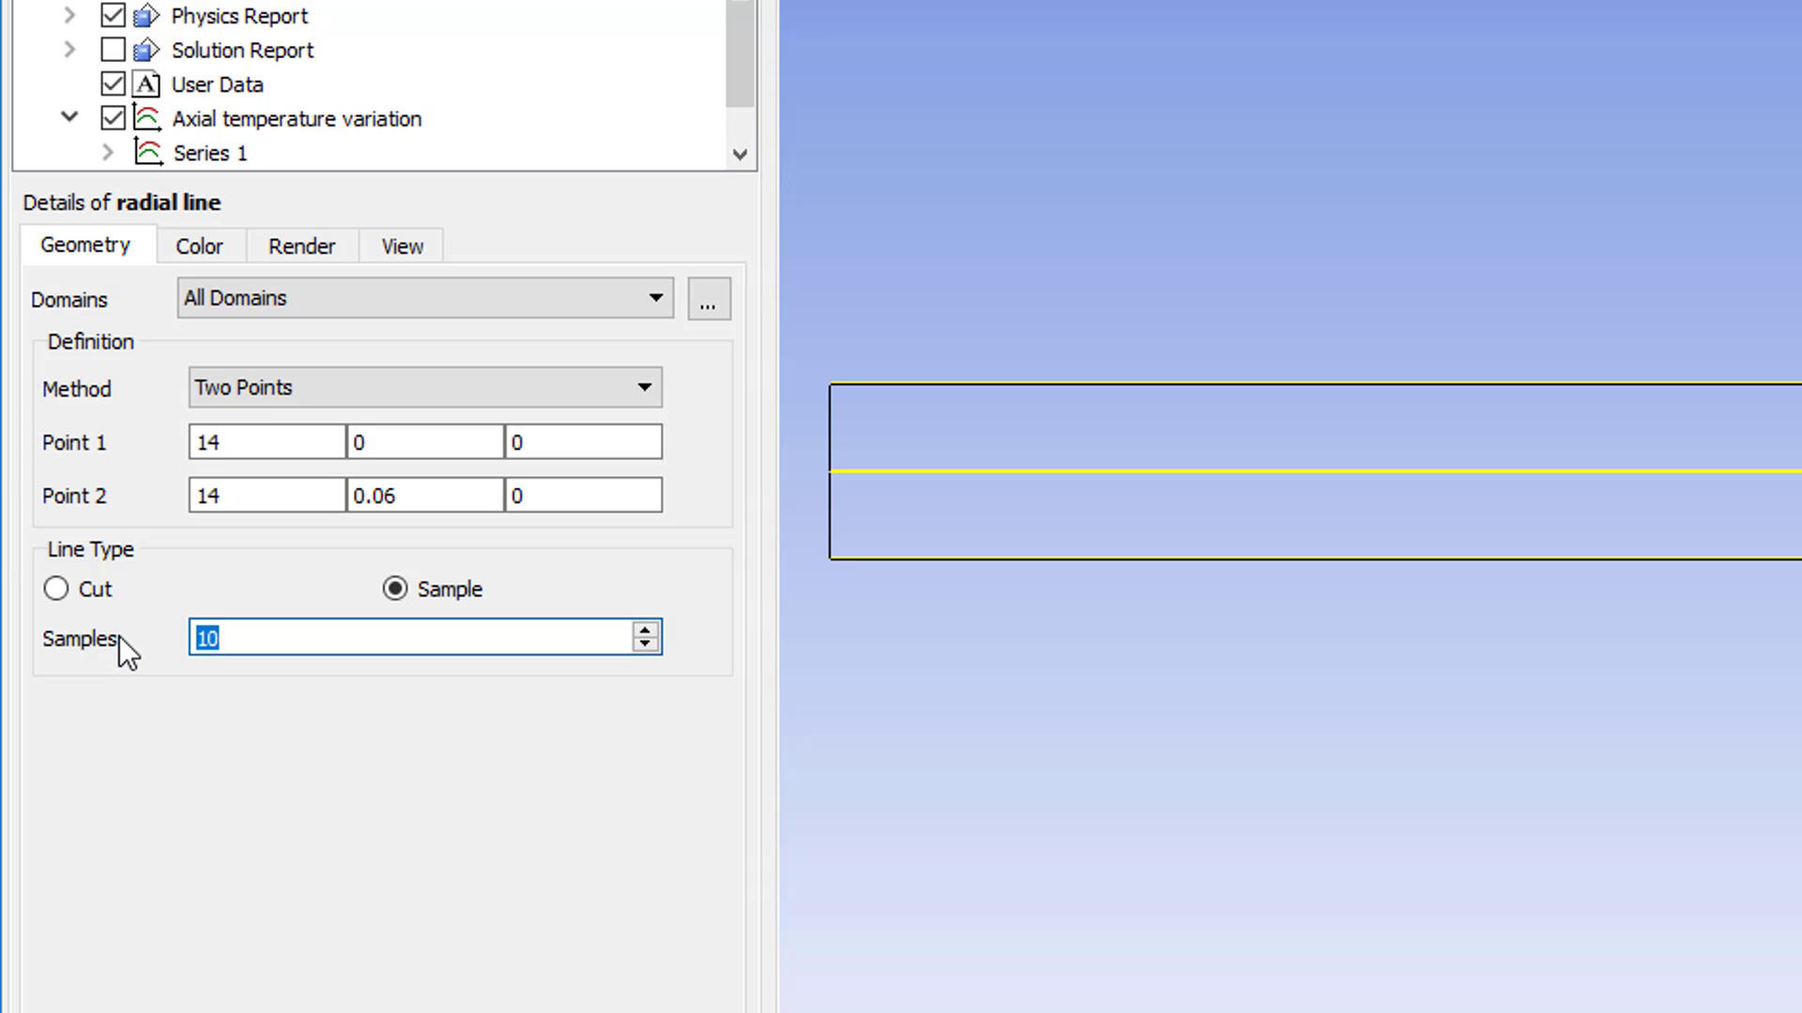
{"action": "type", "text": "200"}
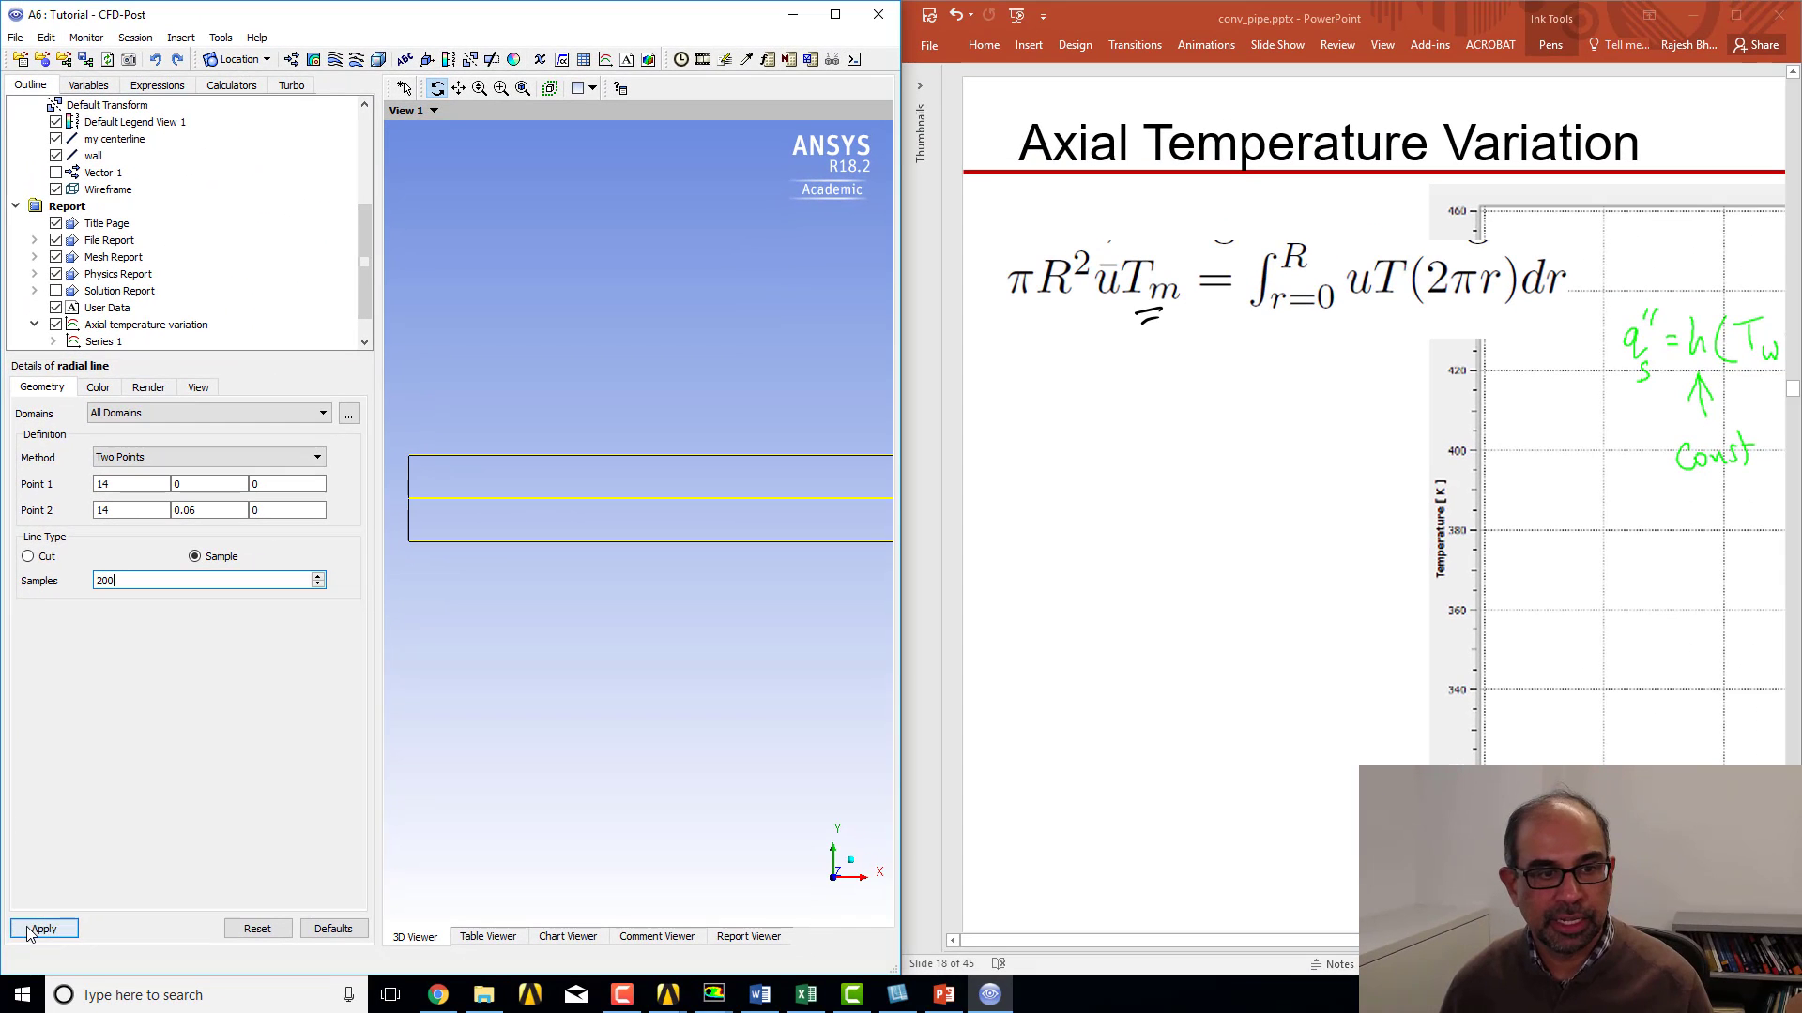
{"action": "left_click", "coordinate": [52, 1003]}
Examine the radial line's position across the pipe near its downstream end in the 3D view.
{"action": "scroll", "coordinate": [581, 546], "scroll_direction": "down", "scroll_amount": 8}
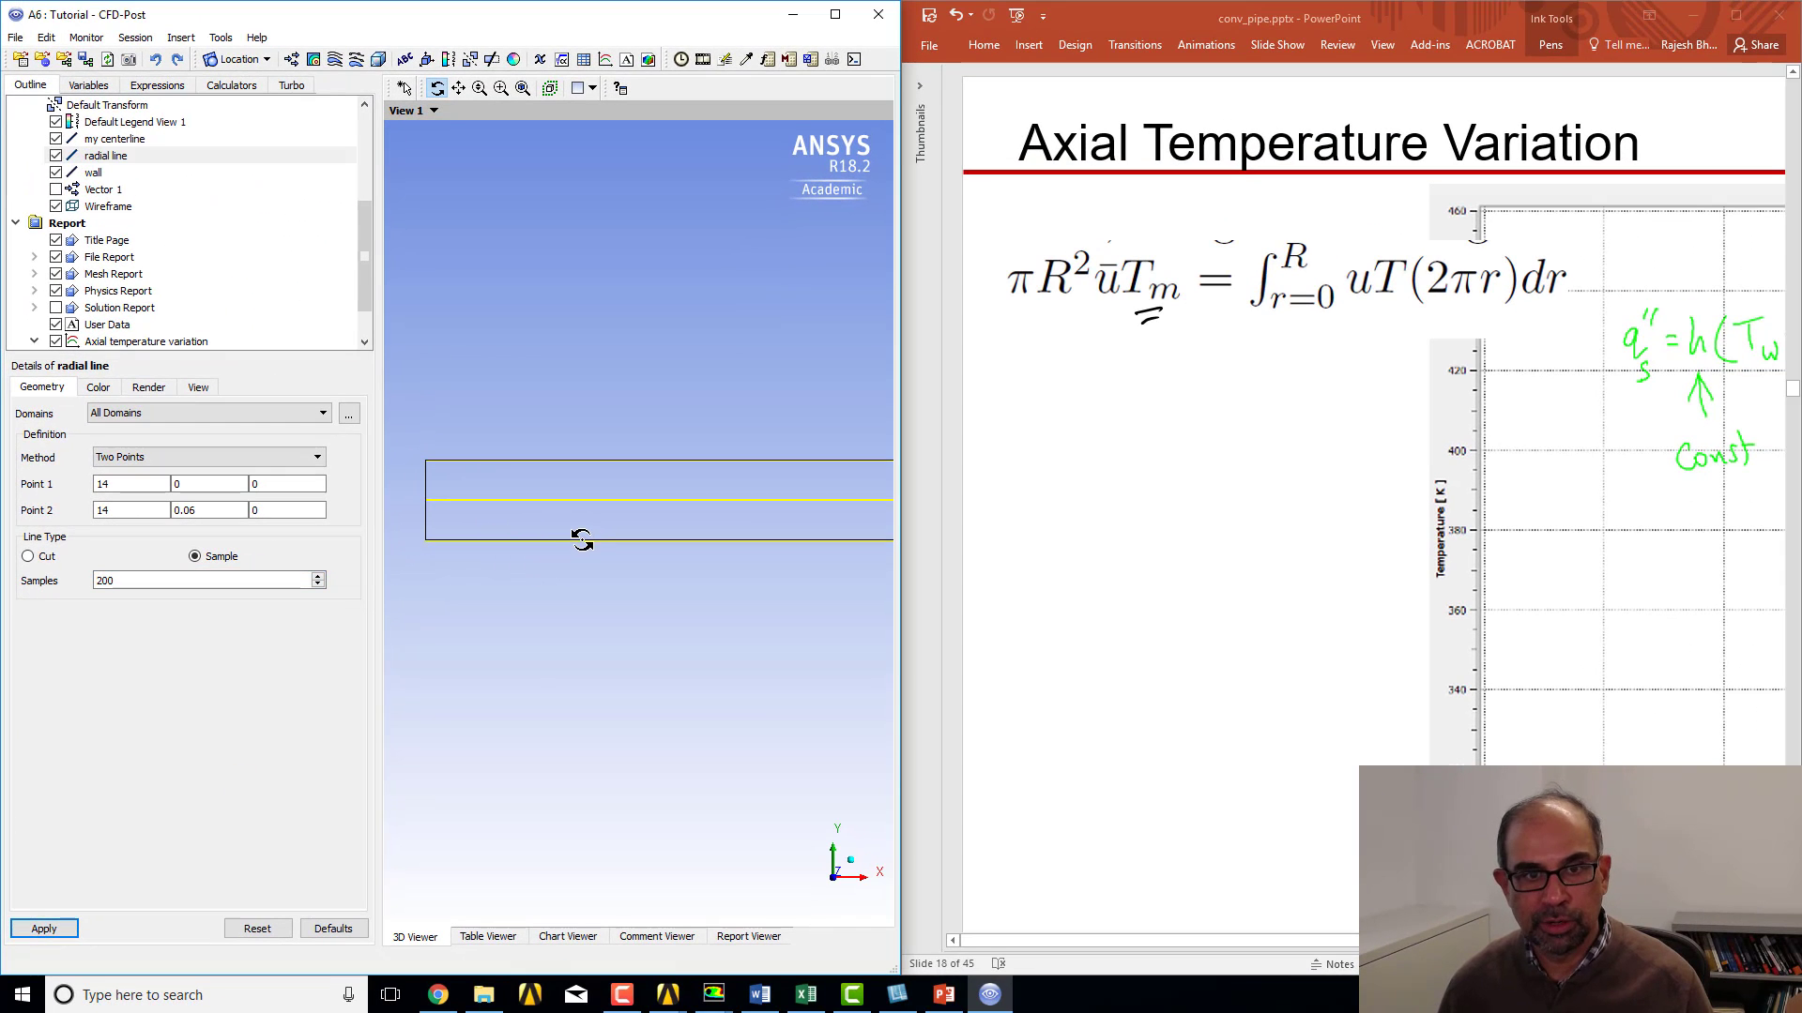
{"action": "scroll", "coordinate": [593, 530], "scroll_direction": "down", "scroll_amount": 4}
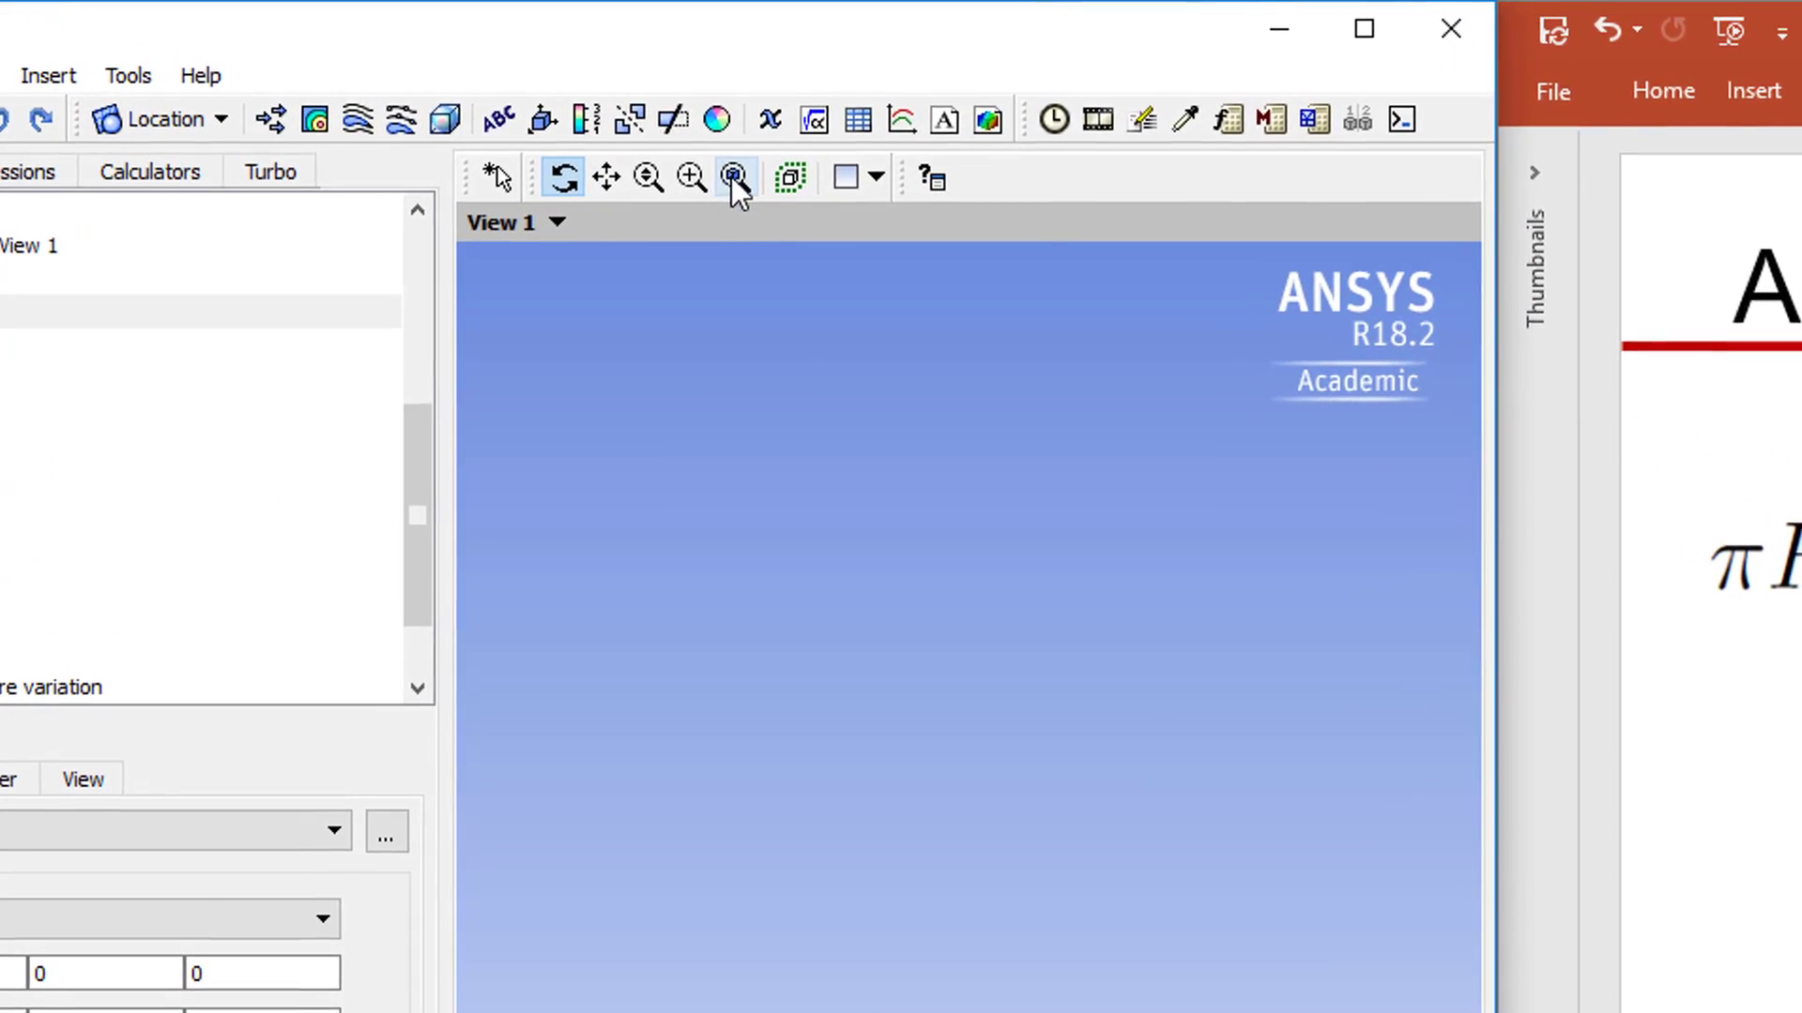
{"action": "left_click", "coordinate": [655, 144]}
{"action": "right_click_drag", "start_coordinate": [1102, 817], "coordinate": [1217, 895]}
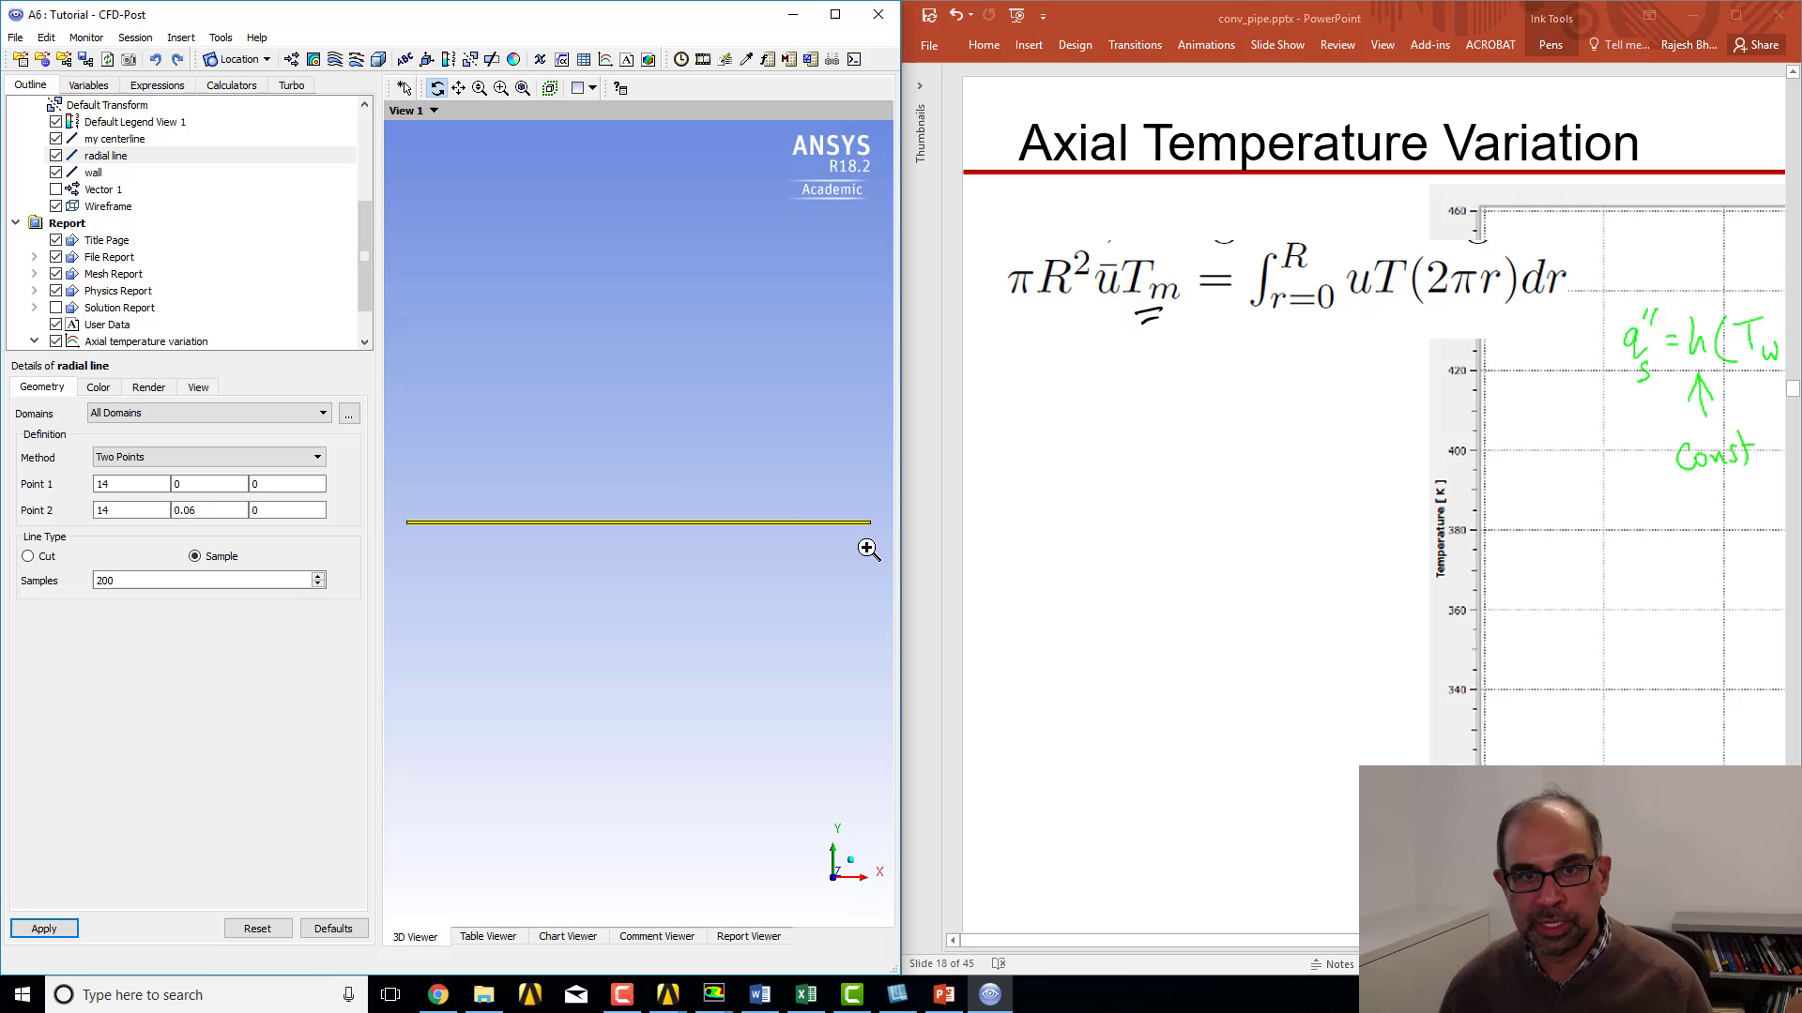
{"action": "right_click_drag", "start_coordinate": [866, 548], "coordinate": [871, 550]}
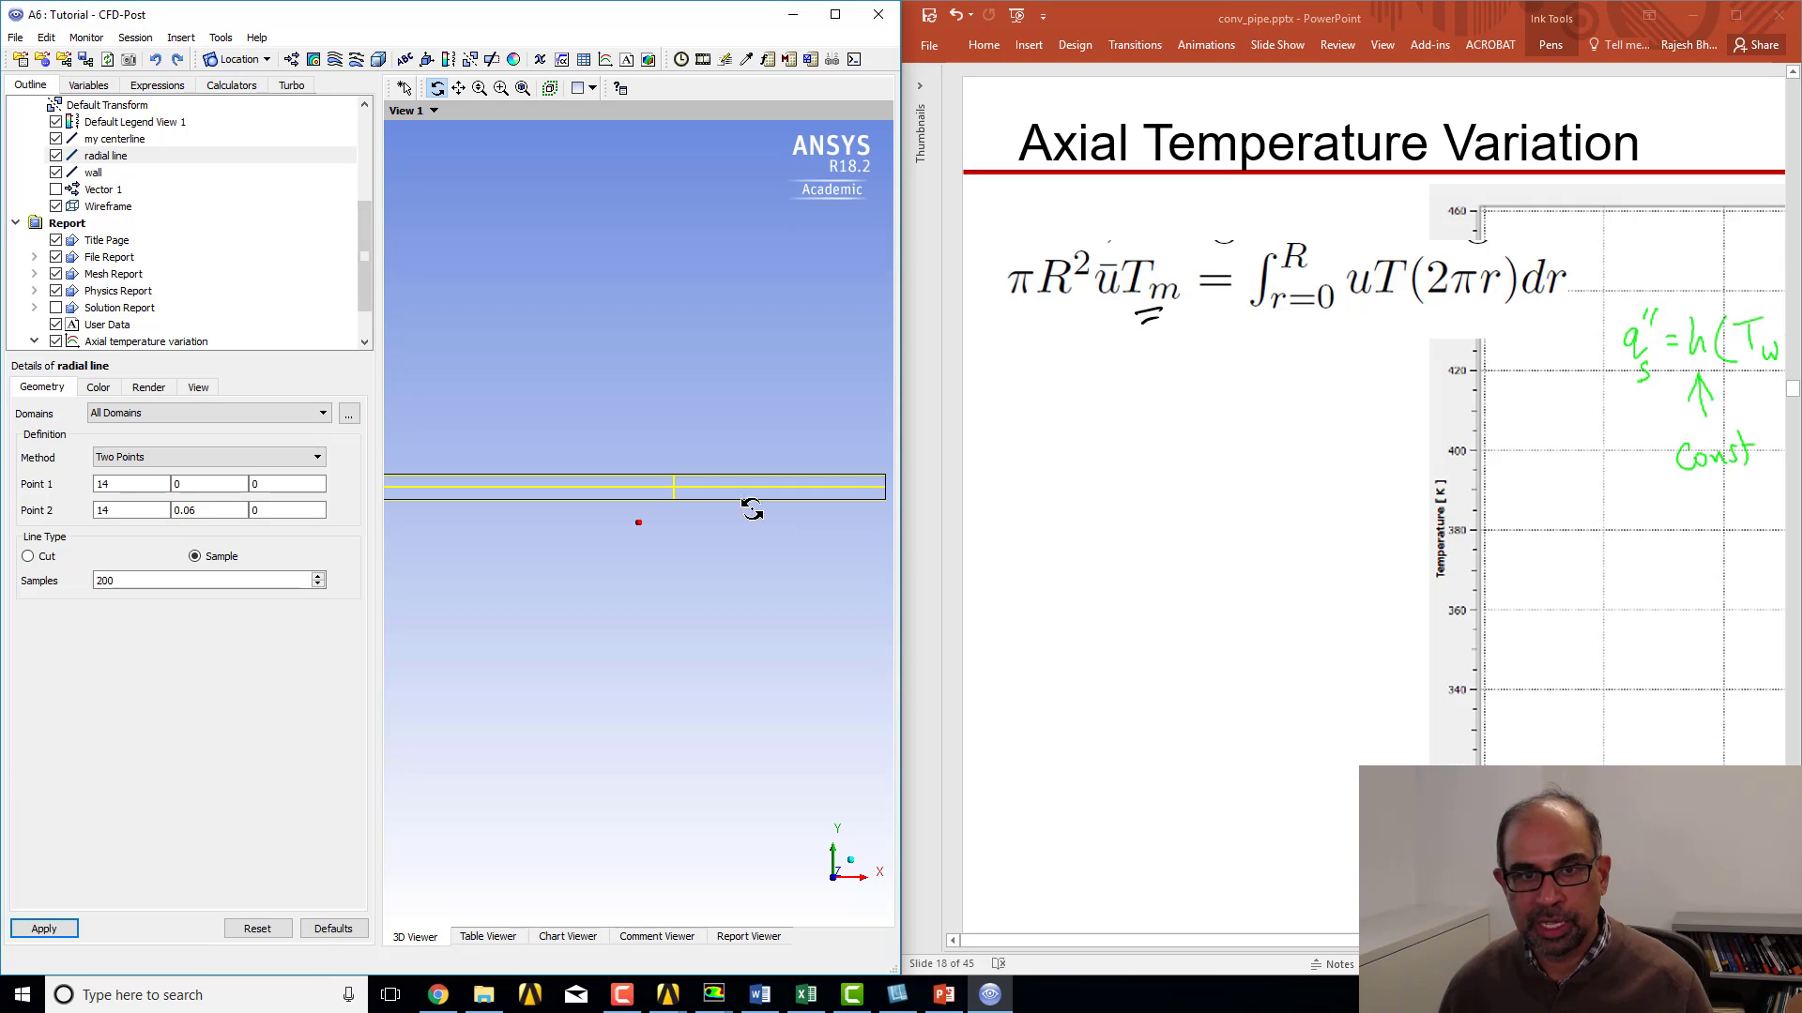
{"action": "right_click_drag", "start_coordinate": [644, 451], "coordinate": [707, 525]}
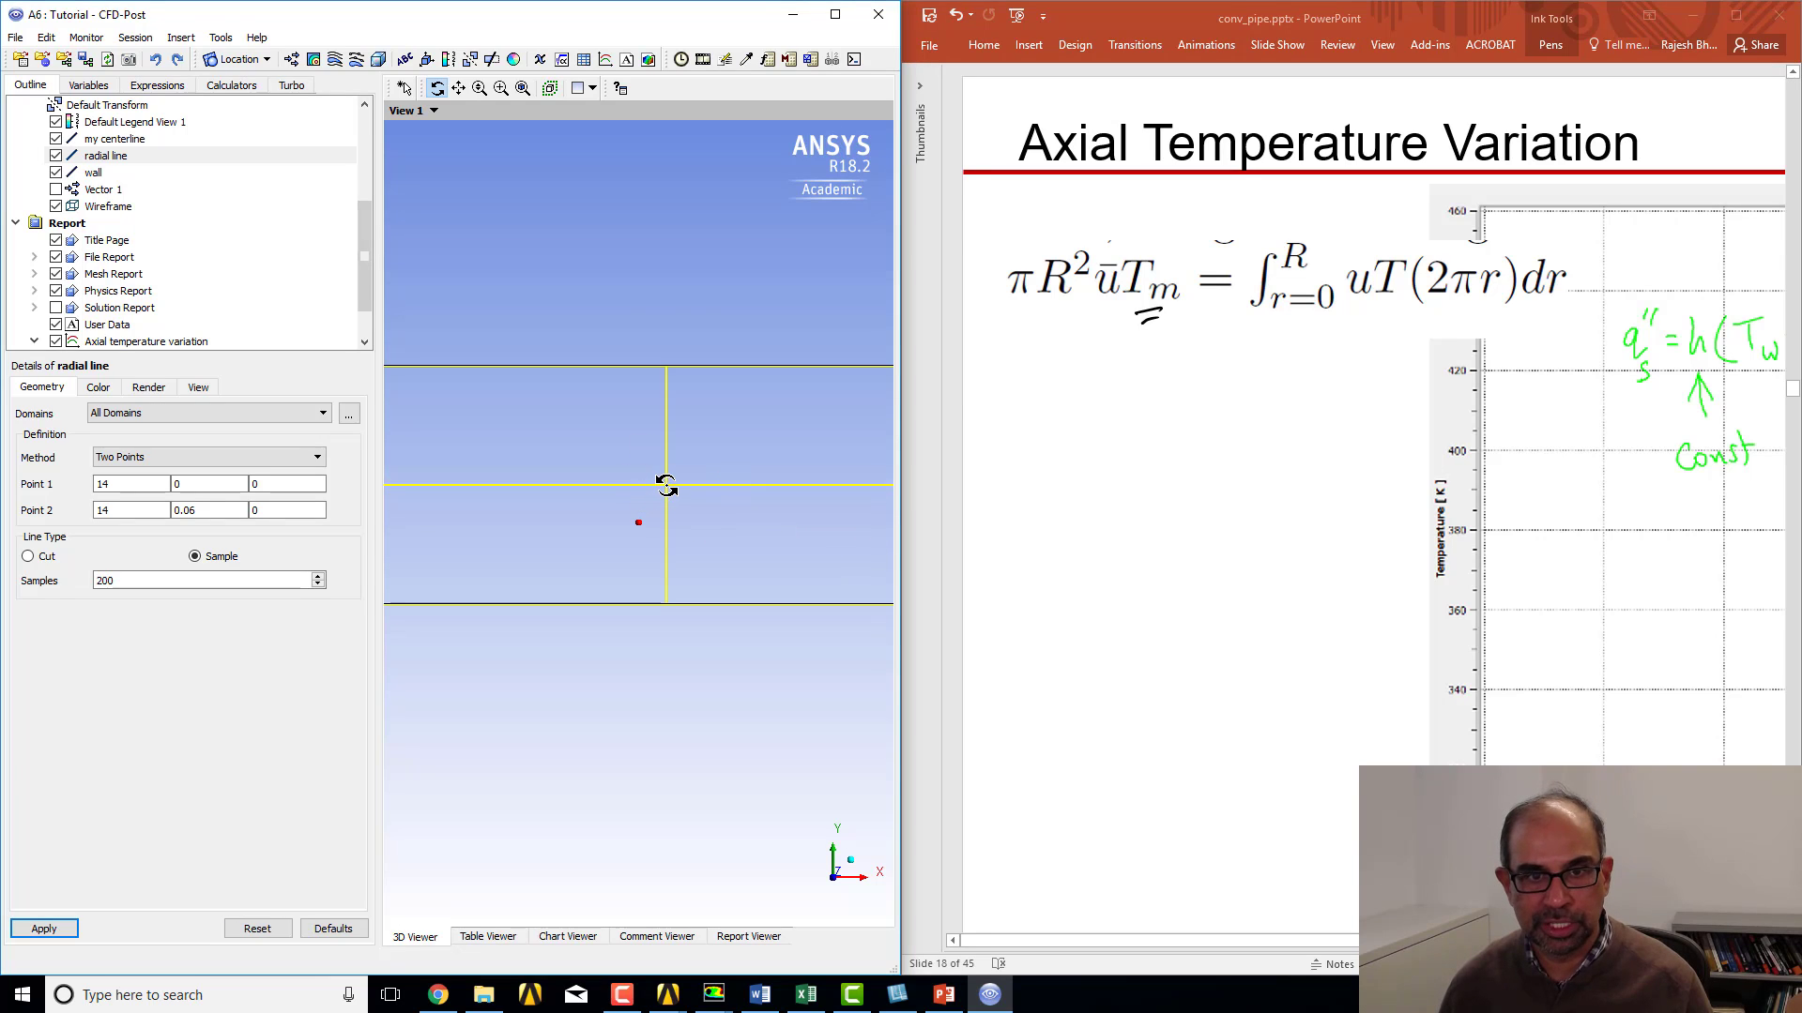
{"action": "left_click_drag", "start_coordinate": [665, 485], "coordinate": [668, 453]}
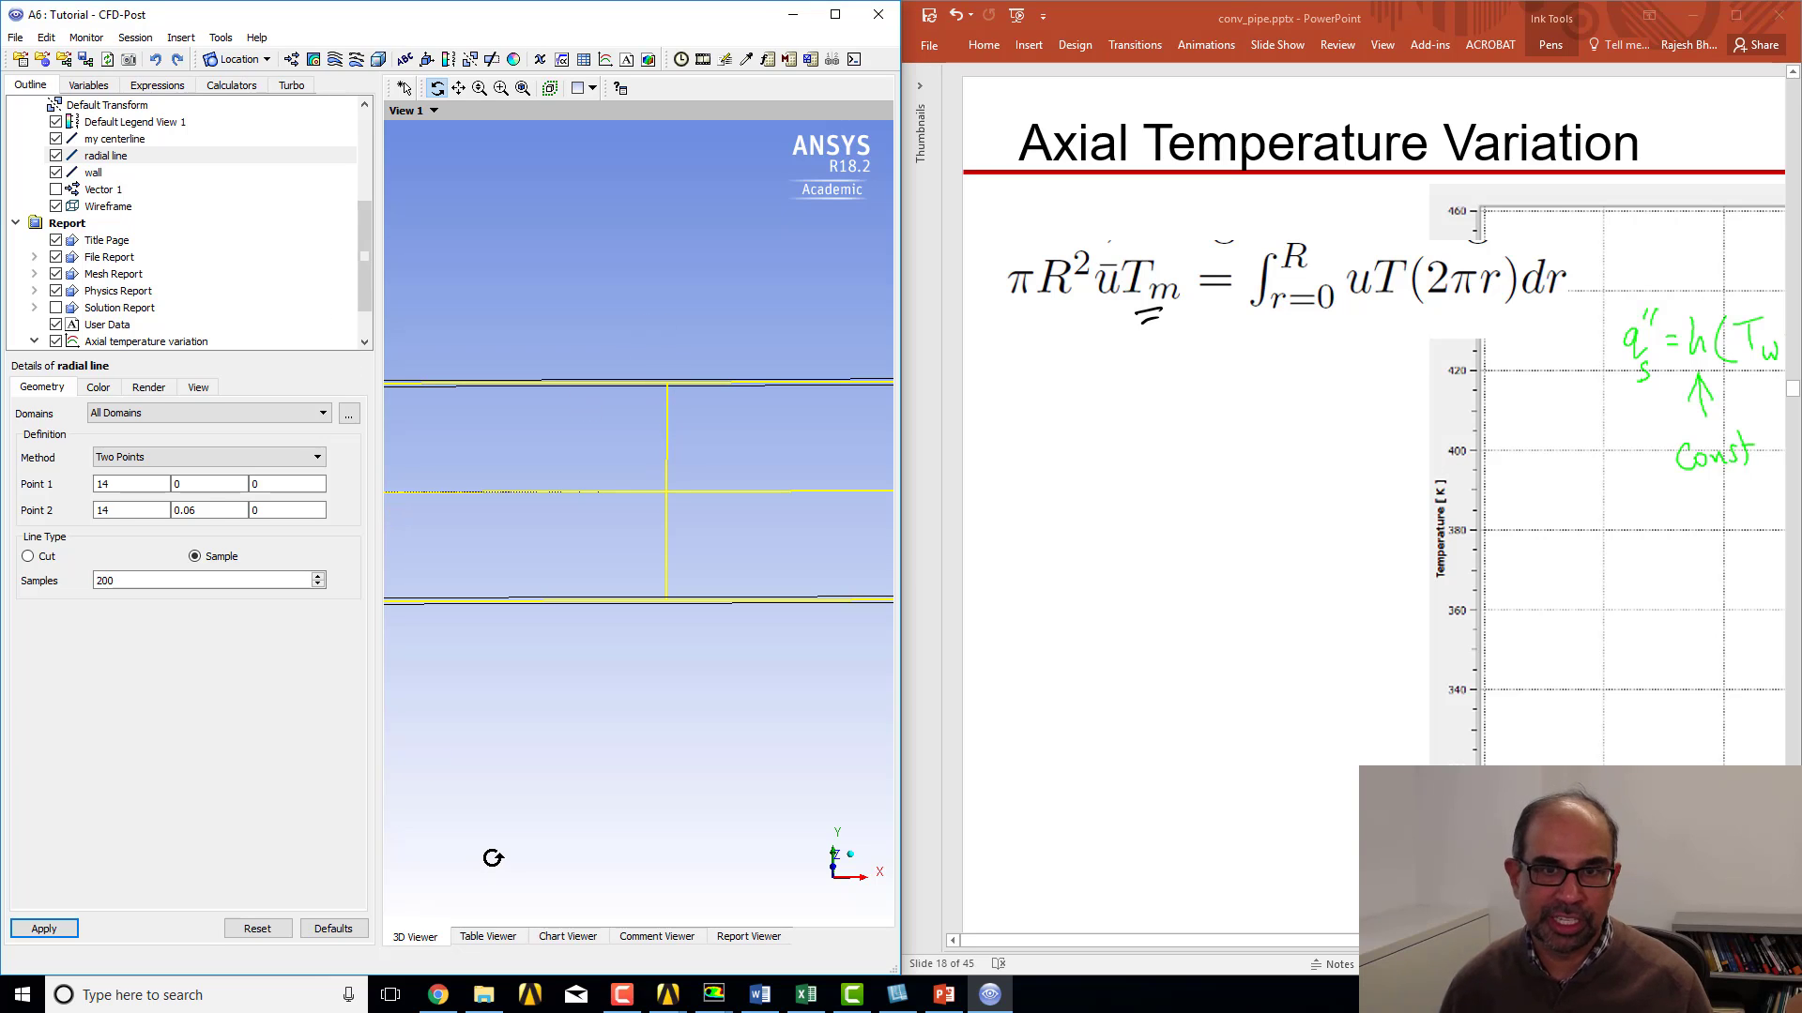
Insert the lengthInt function into the definition of the Tm exp expression.
{"action": "left_click", "coordinate": [156, 85]}
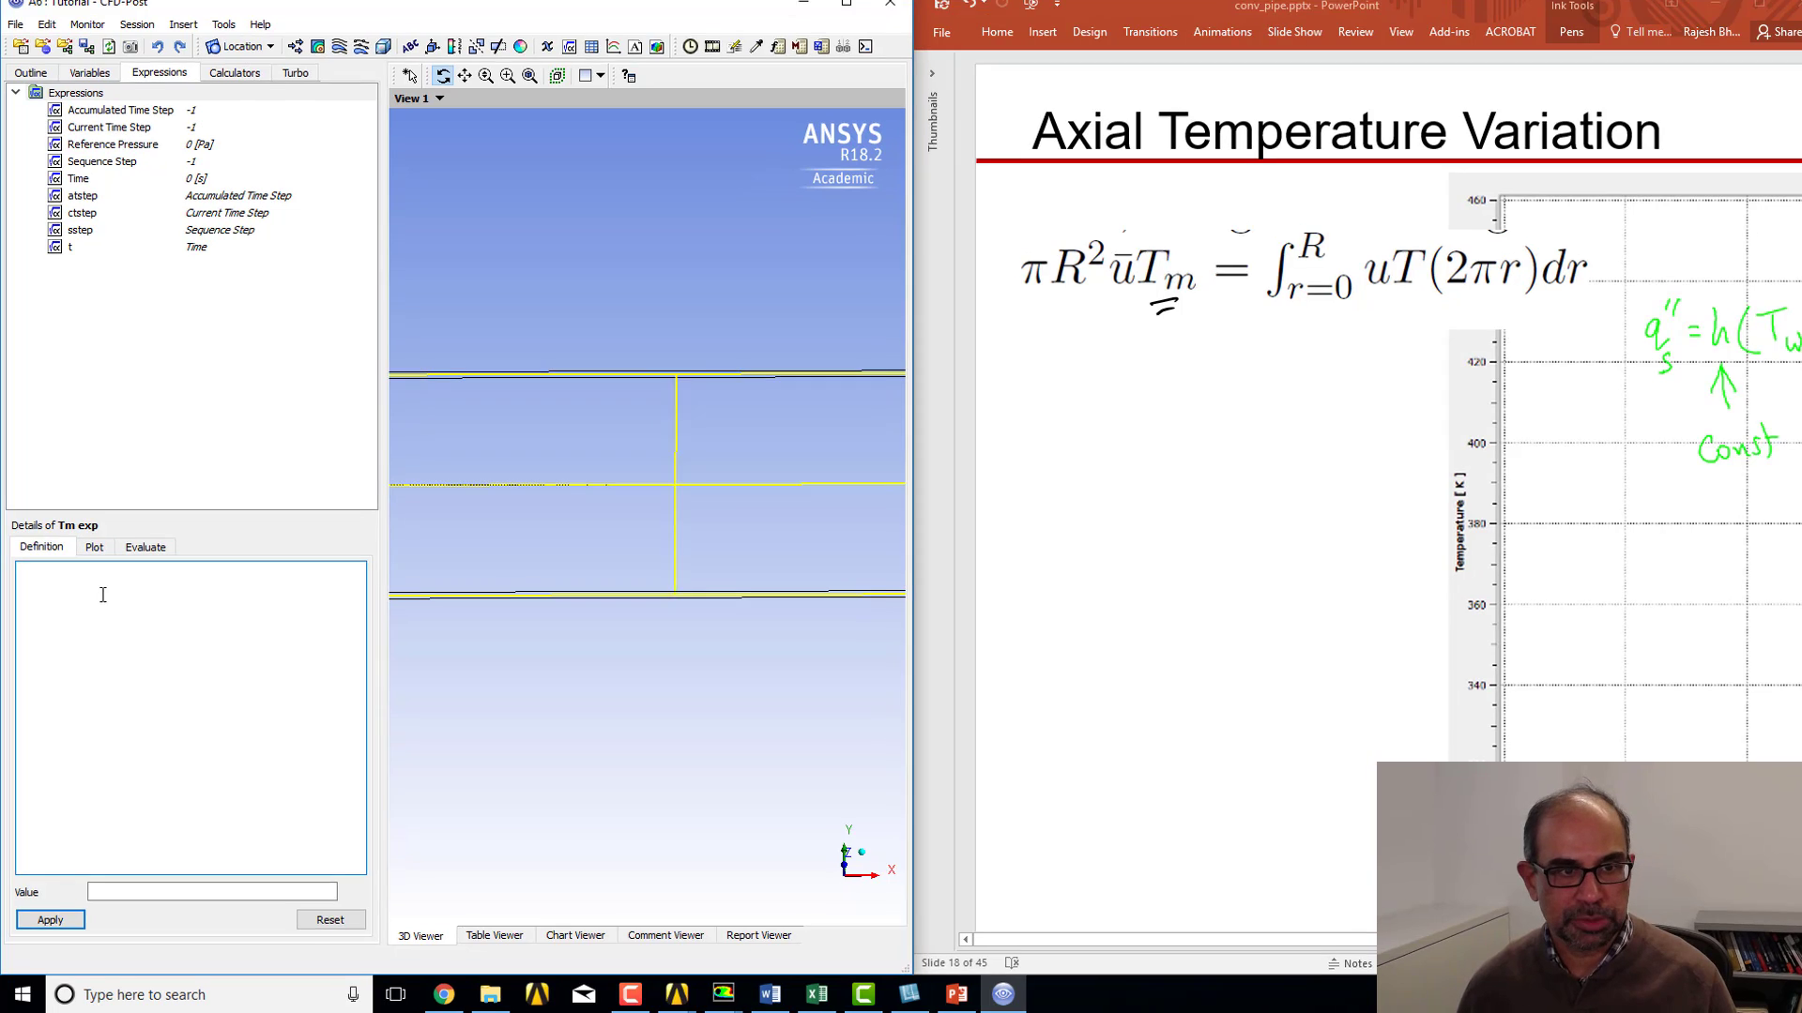
{"action": "right_click", "coordinate": [102, 601]}
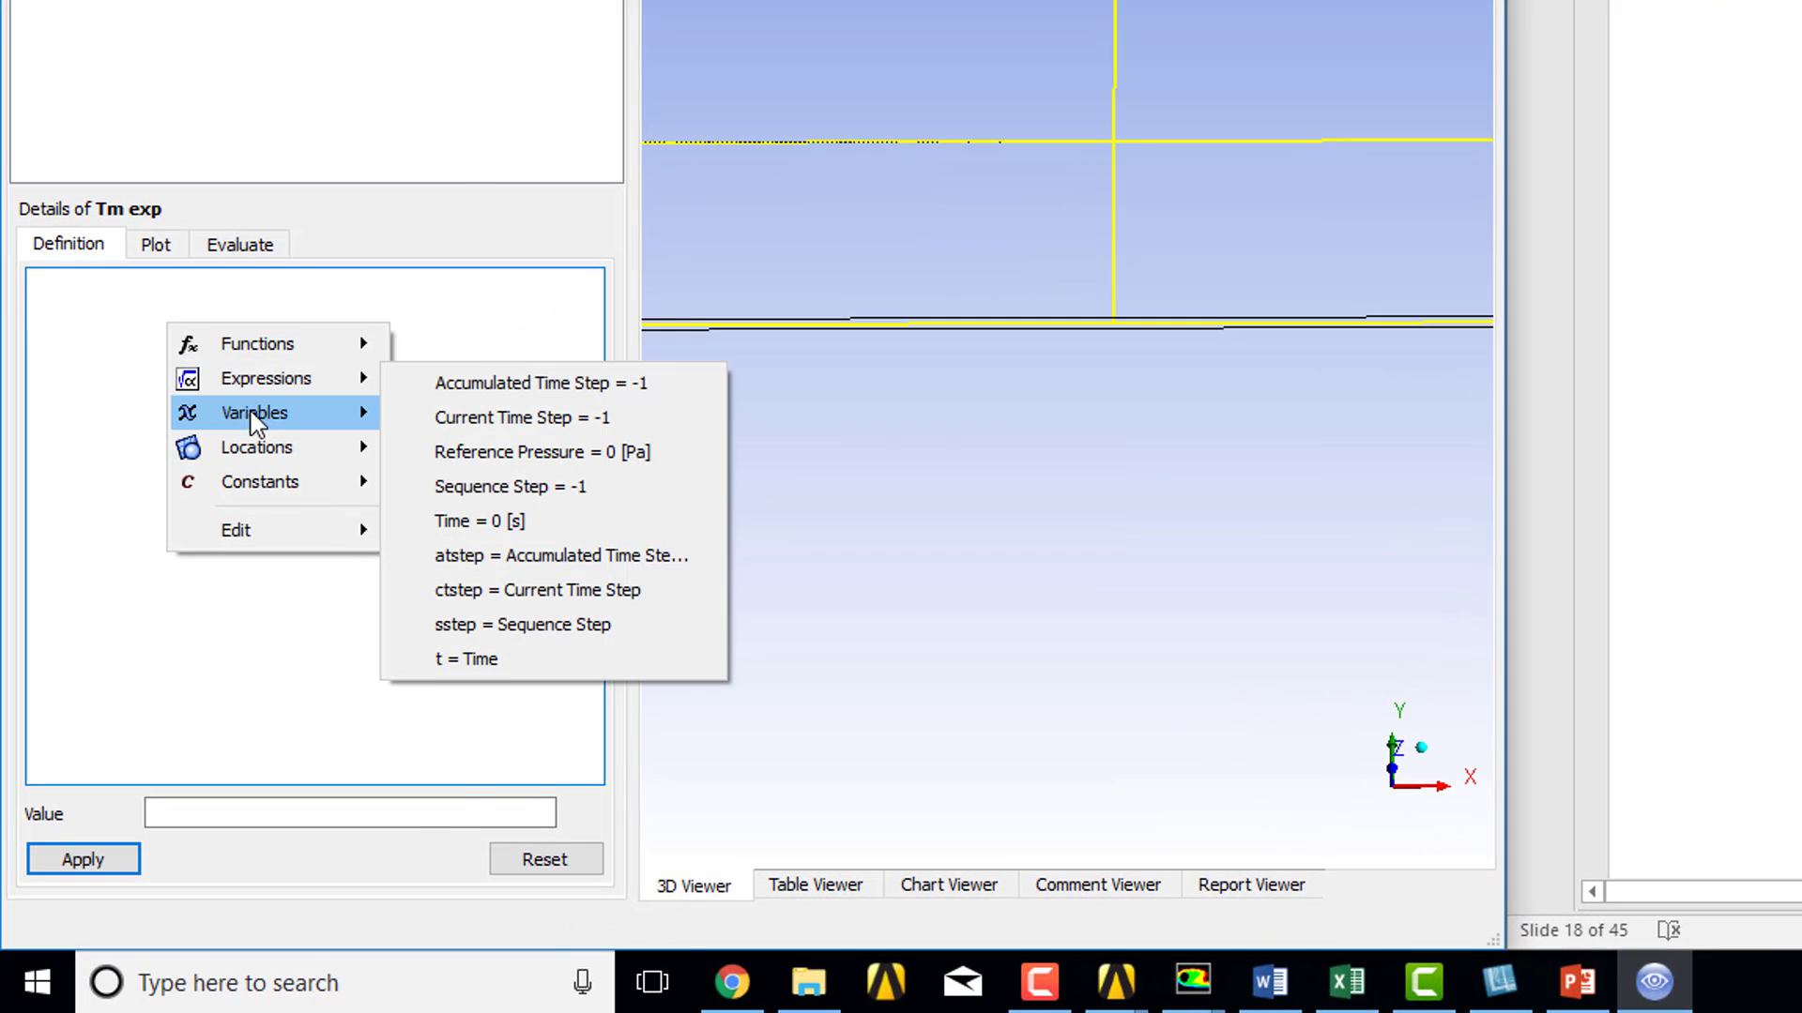
{"action": "mouse_move", "coordinate": [278, 345]}
{"action": "mouse_move", "coordinate": [484, 350]}
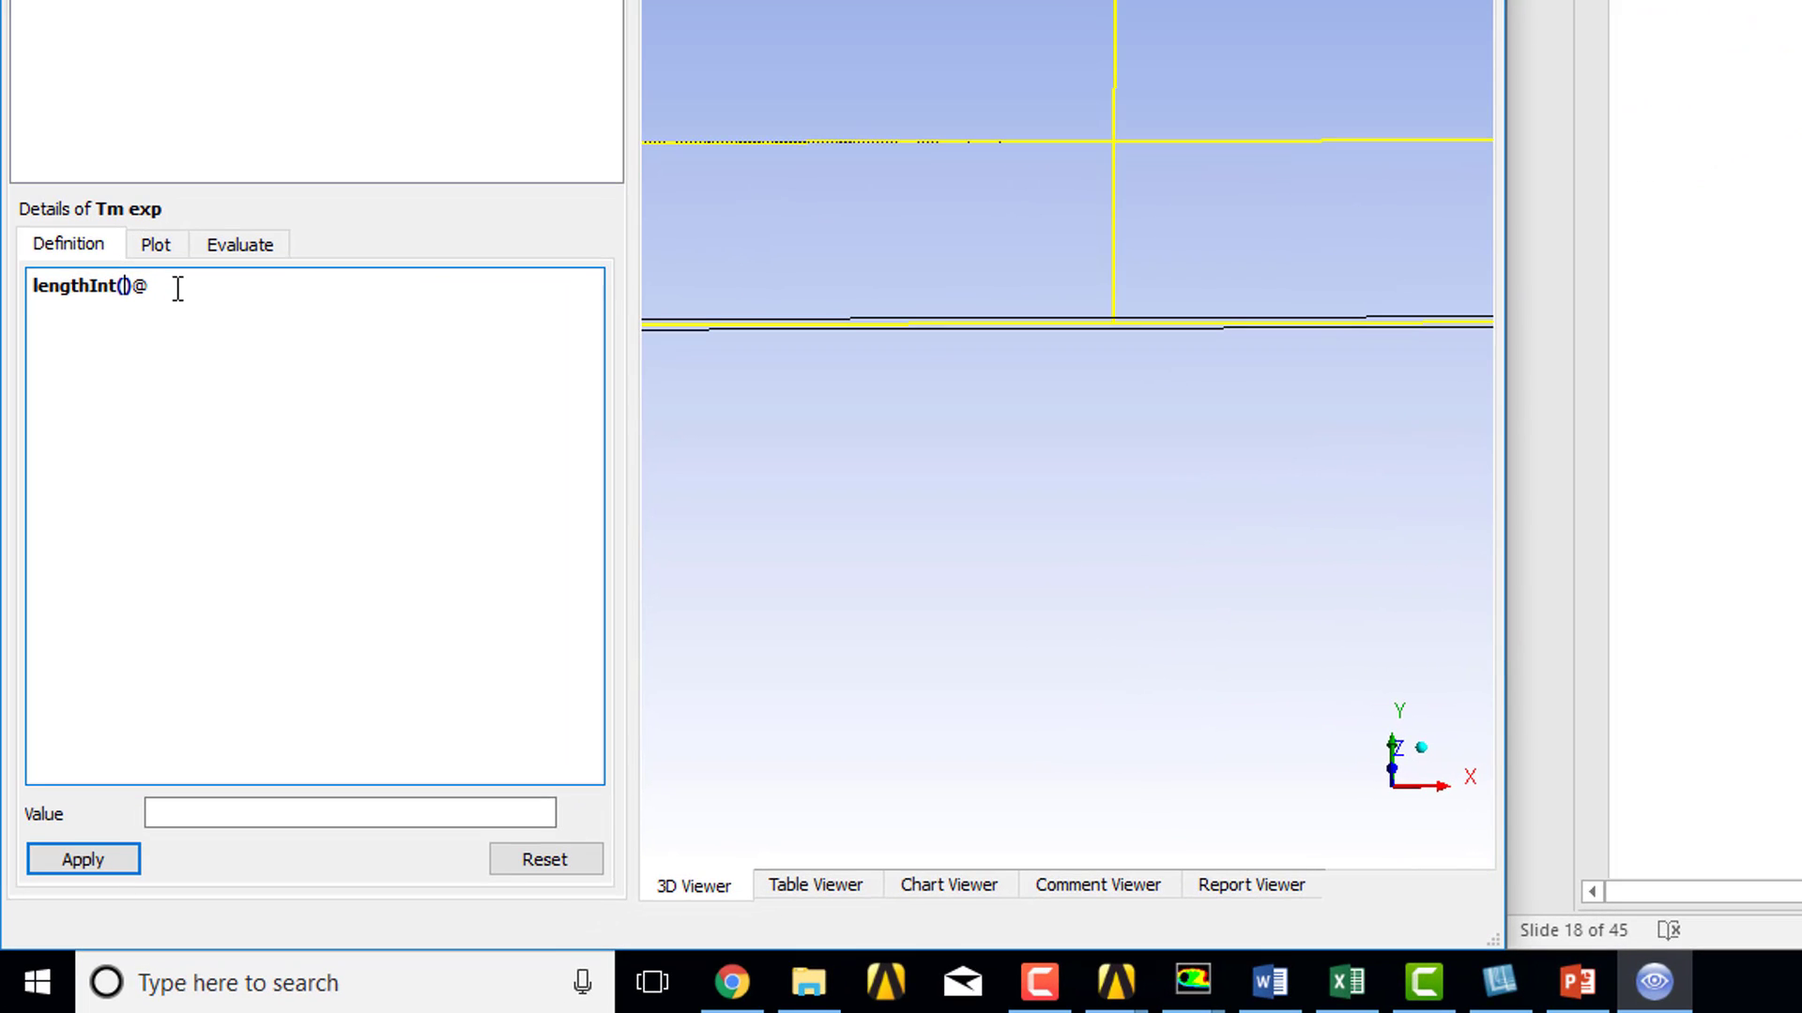
Enter Velocity u*Temperature*2*Y as the integrand of the lengthInt function in the Tm exp definition.
{"action": "right_click", "coordinate": [123, 285]}
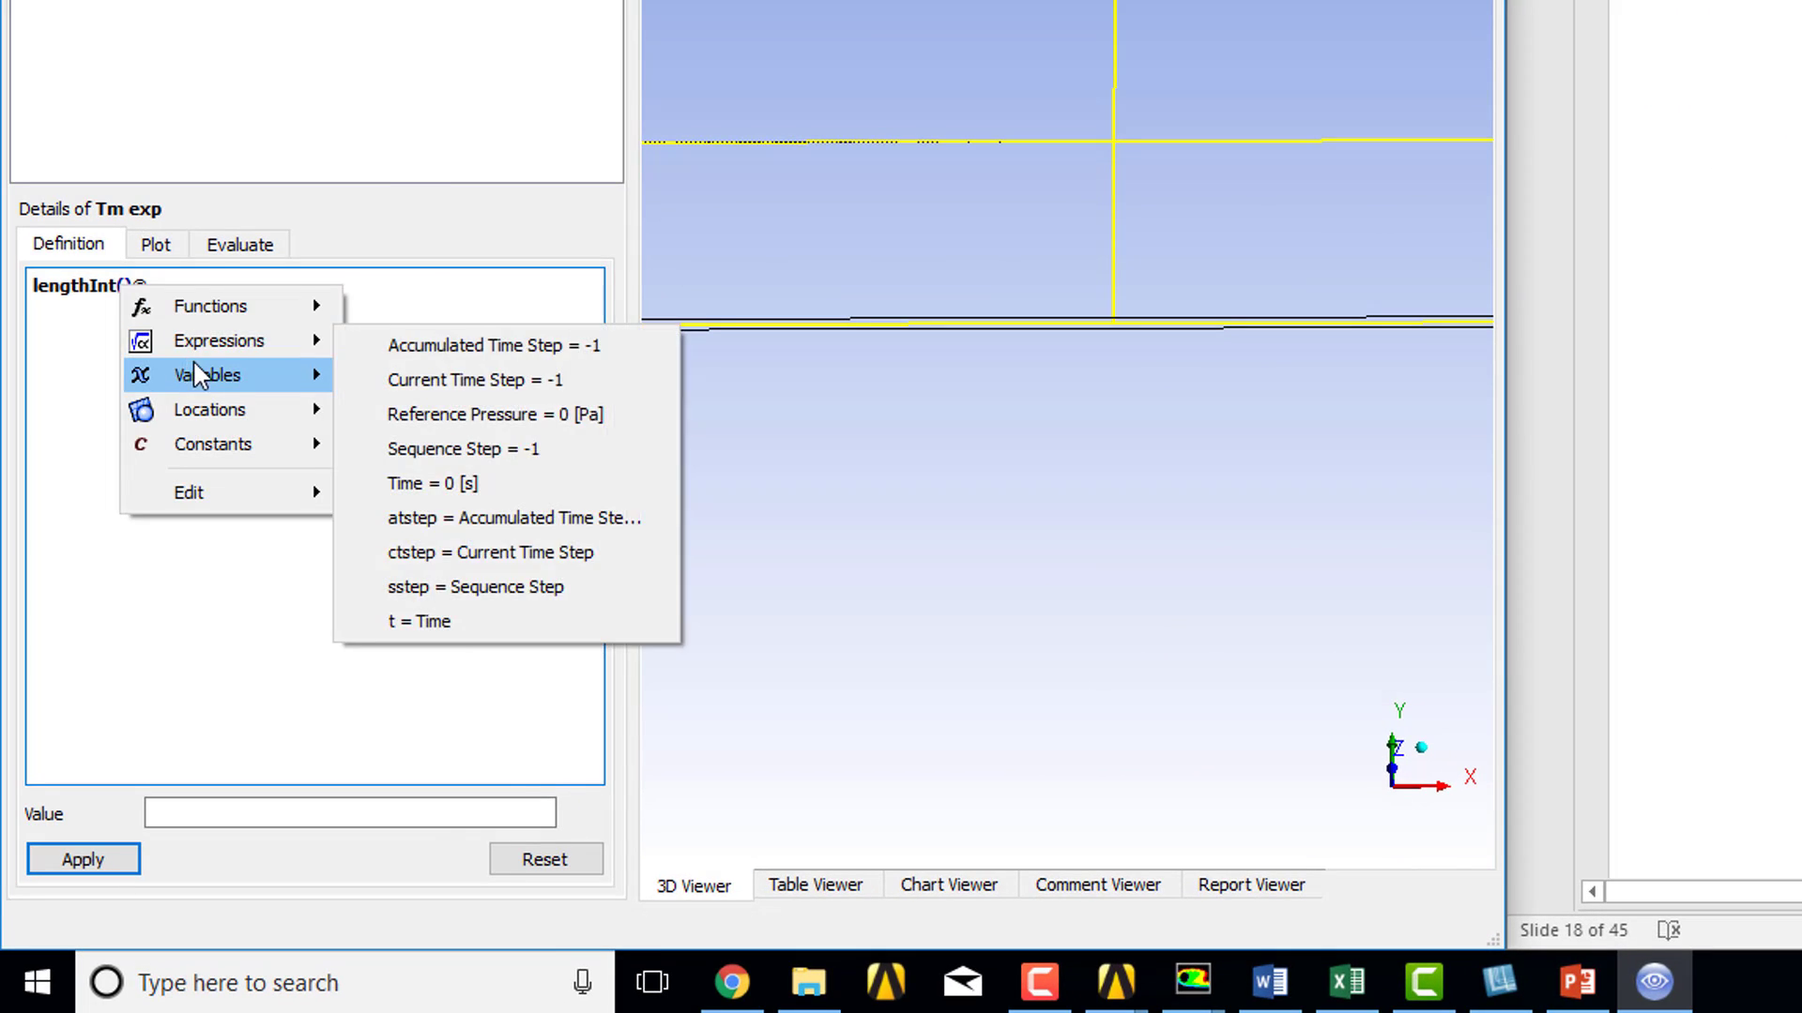
{"action": "mouse_move", "coordinate": [293, 378]}
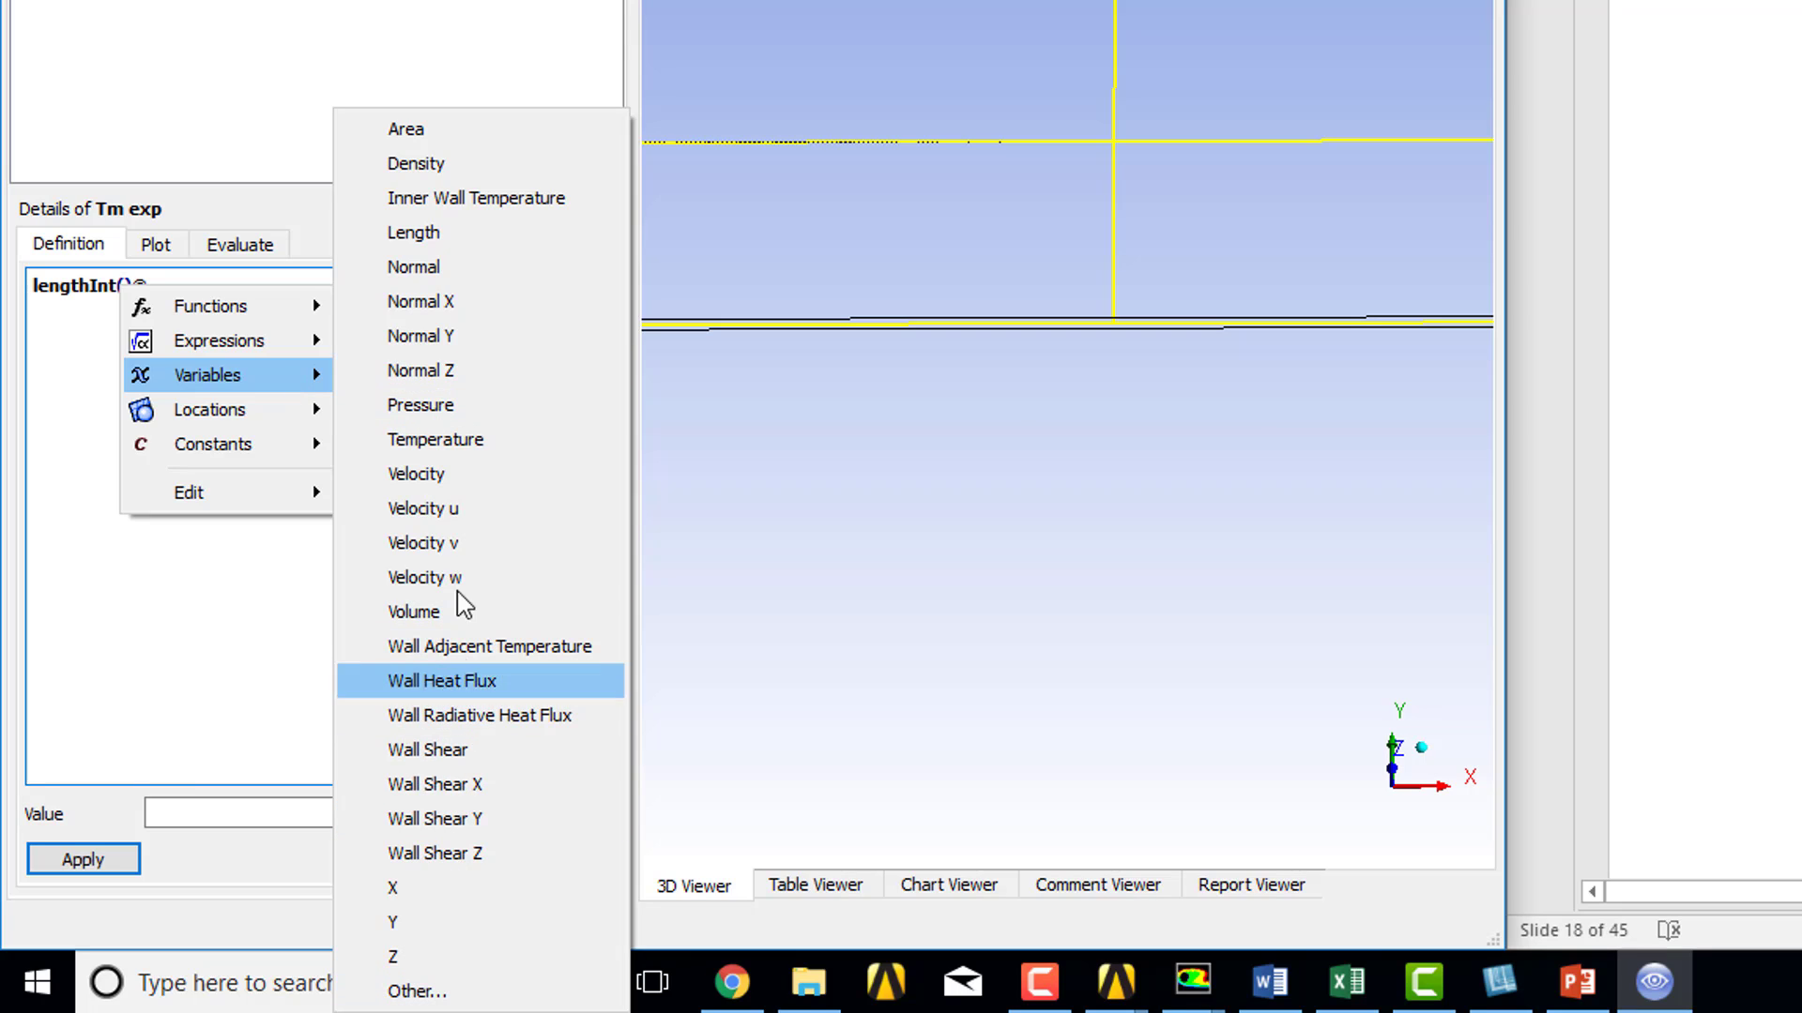
{"action": "left_click", "coordinate": [477, 508]}
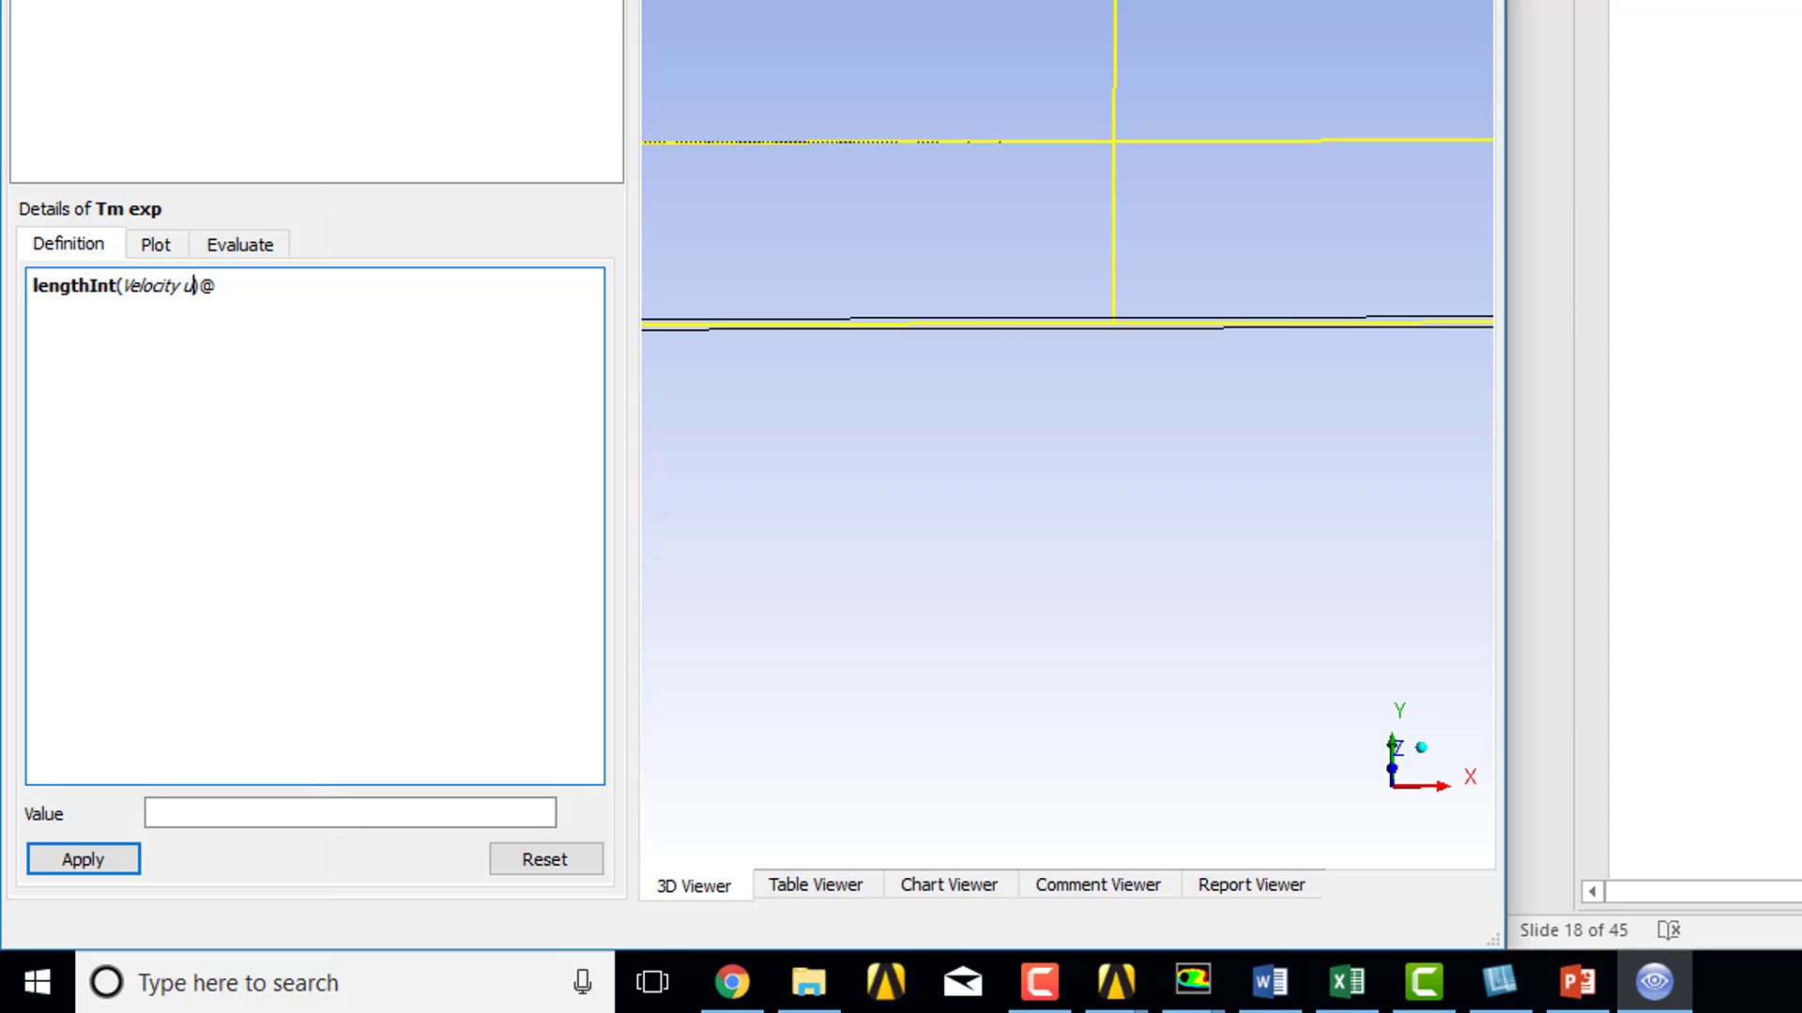
{"action": "type", "text": "*"}
{"action": "right_click", "coordinate": [202, 285]}
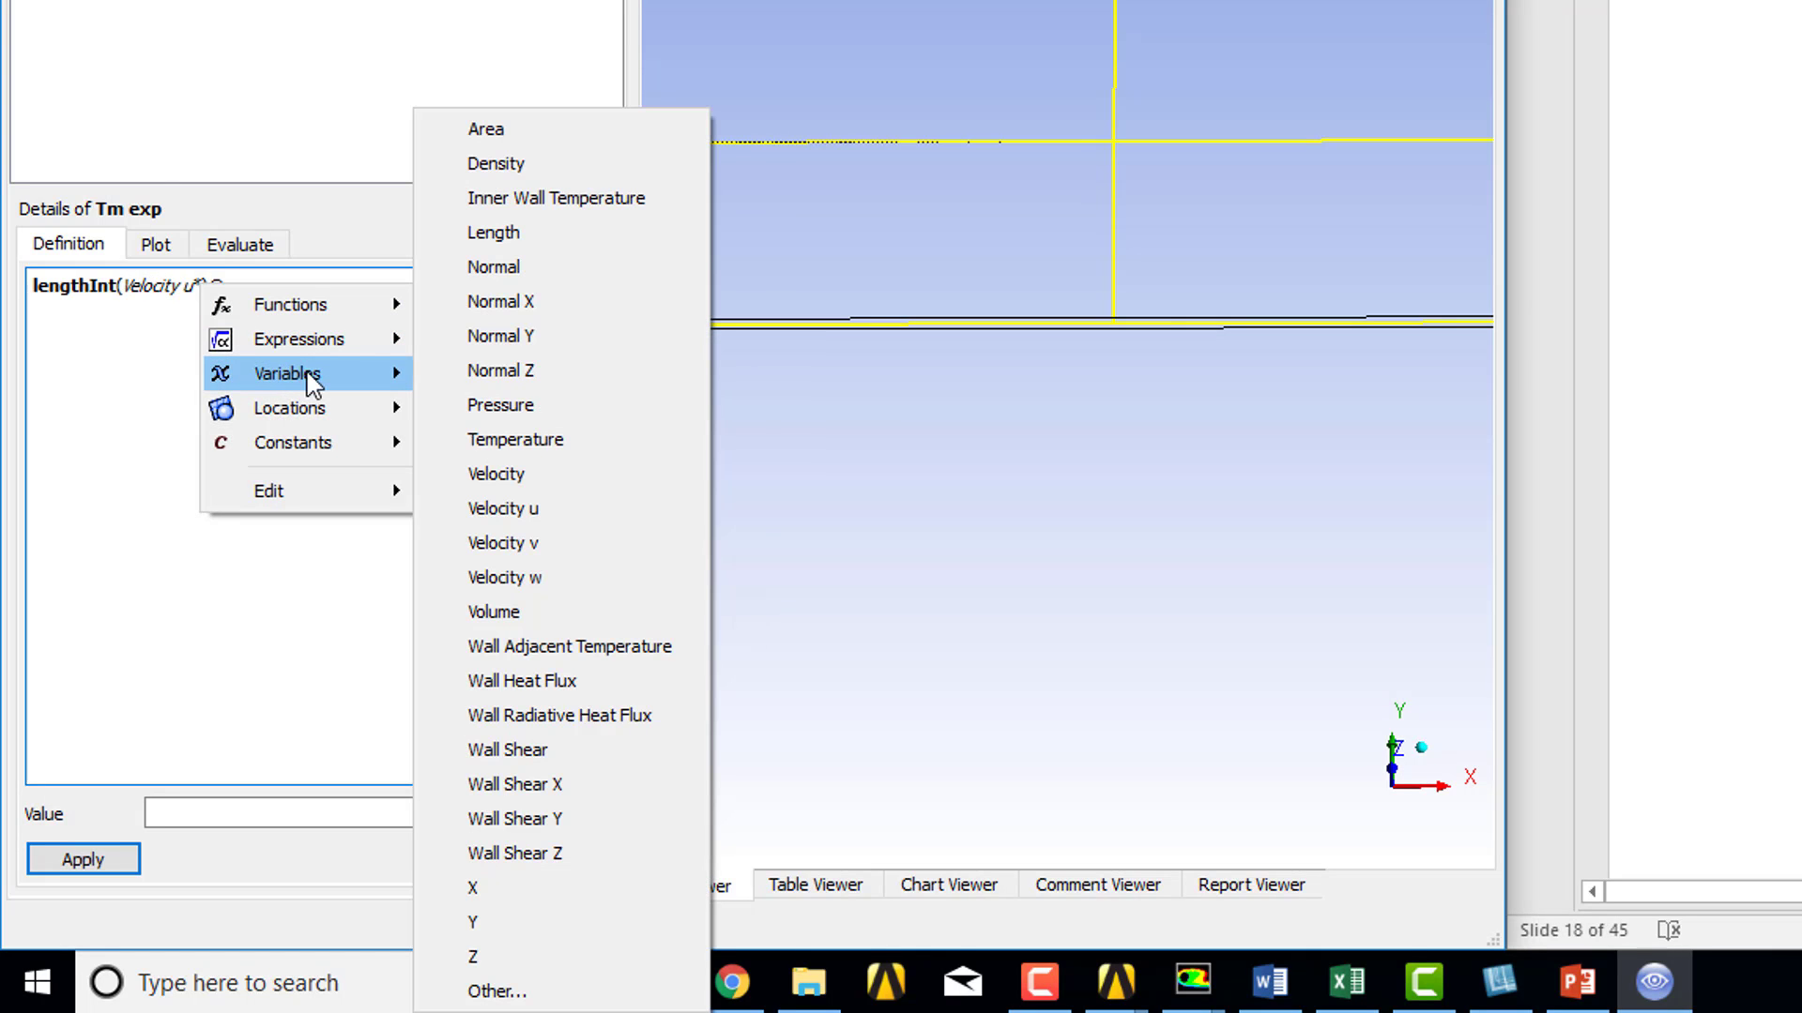
{"action": "left_click", "coordinate": [555, 441]}
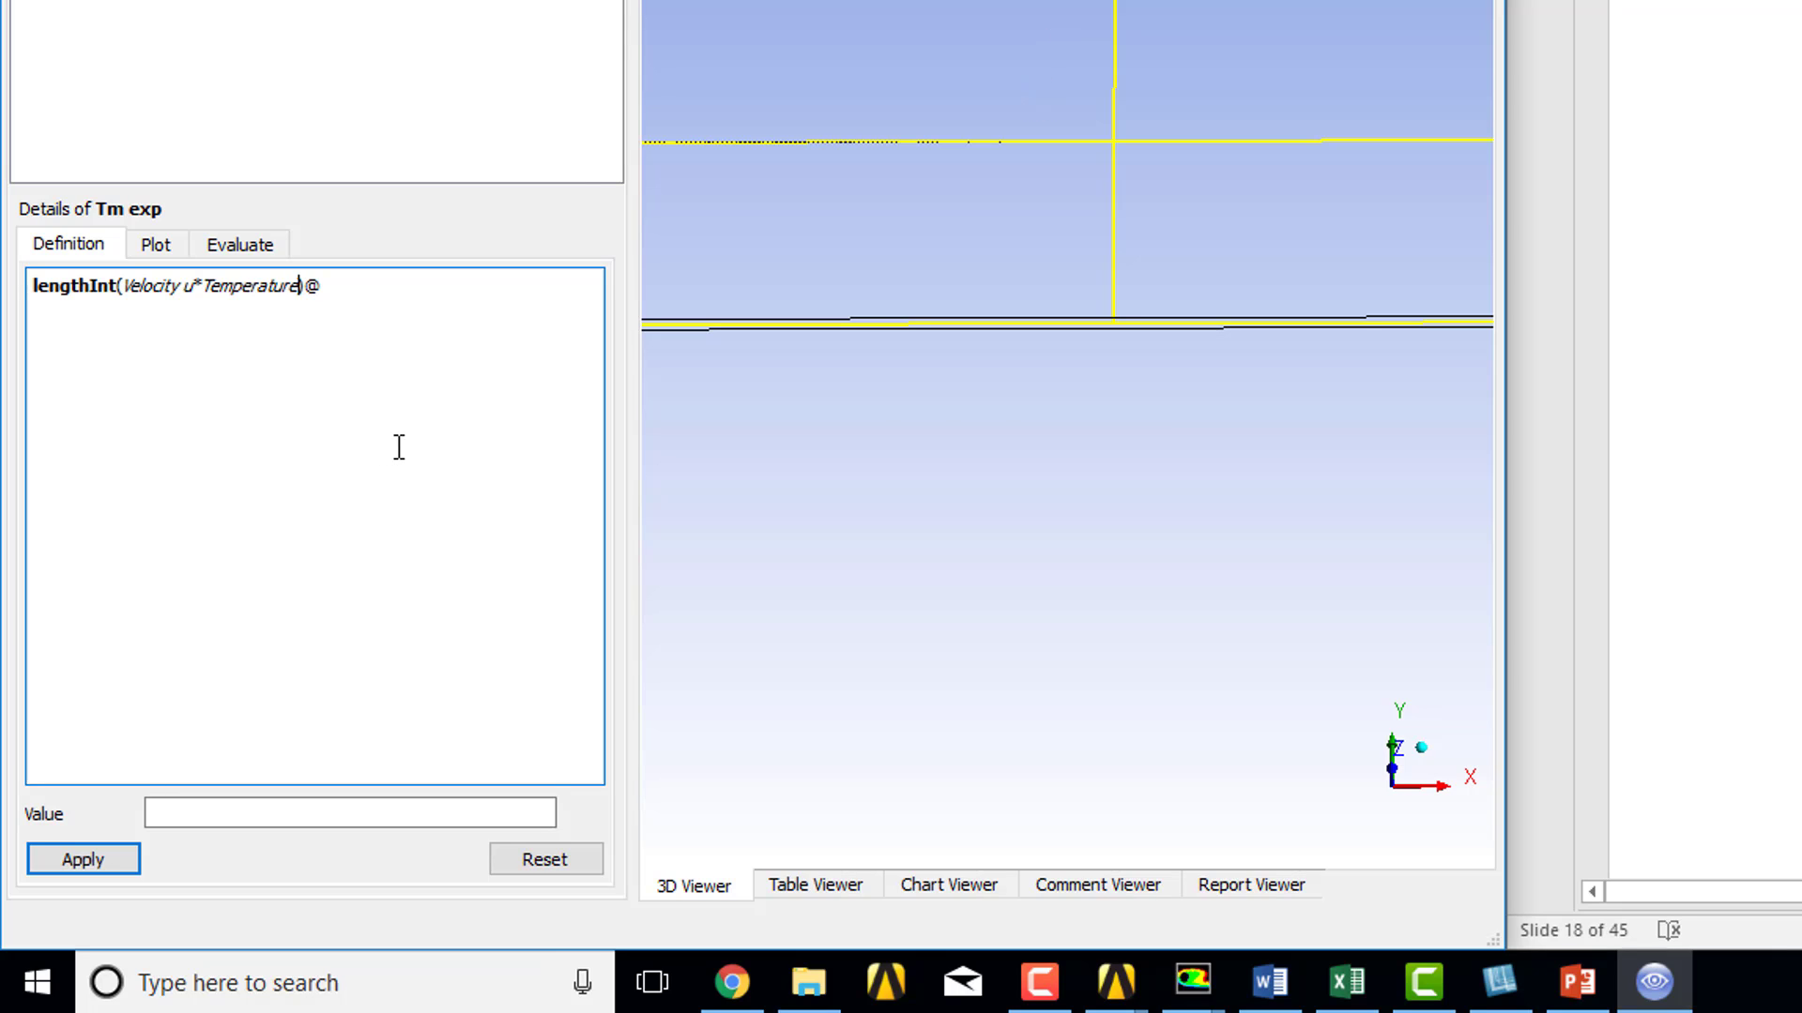
{"action": "type", "text": "*2*"}
{"action": "right_click", "coordinate": [325, 286]}
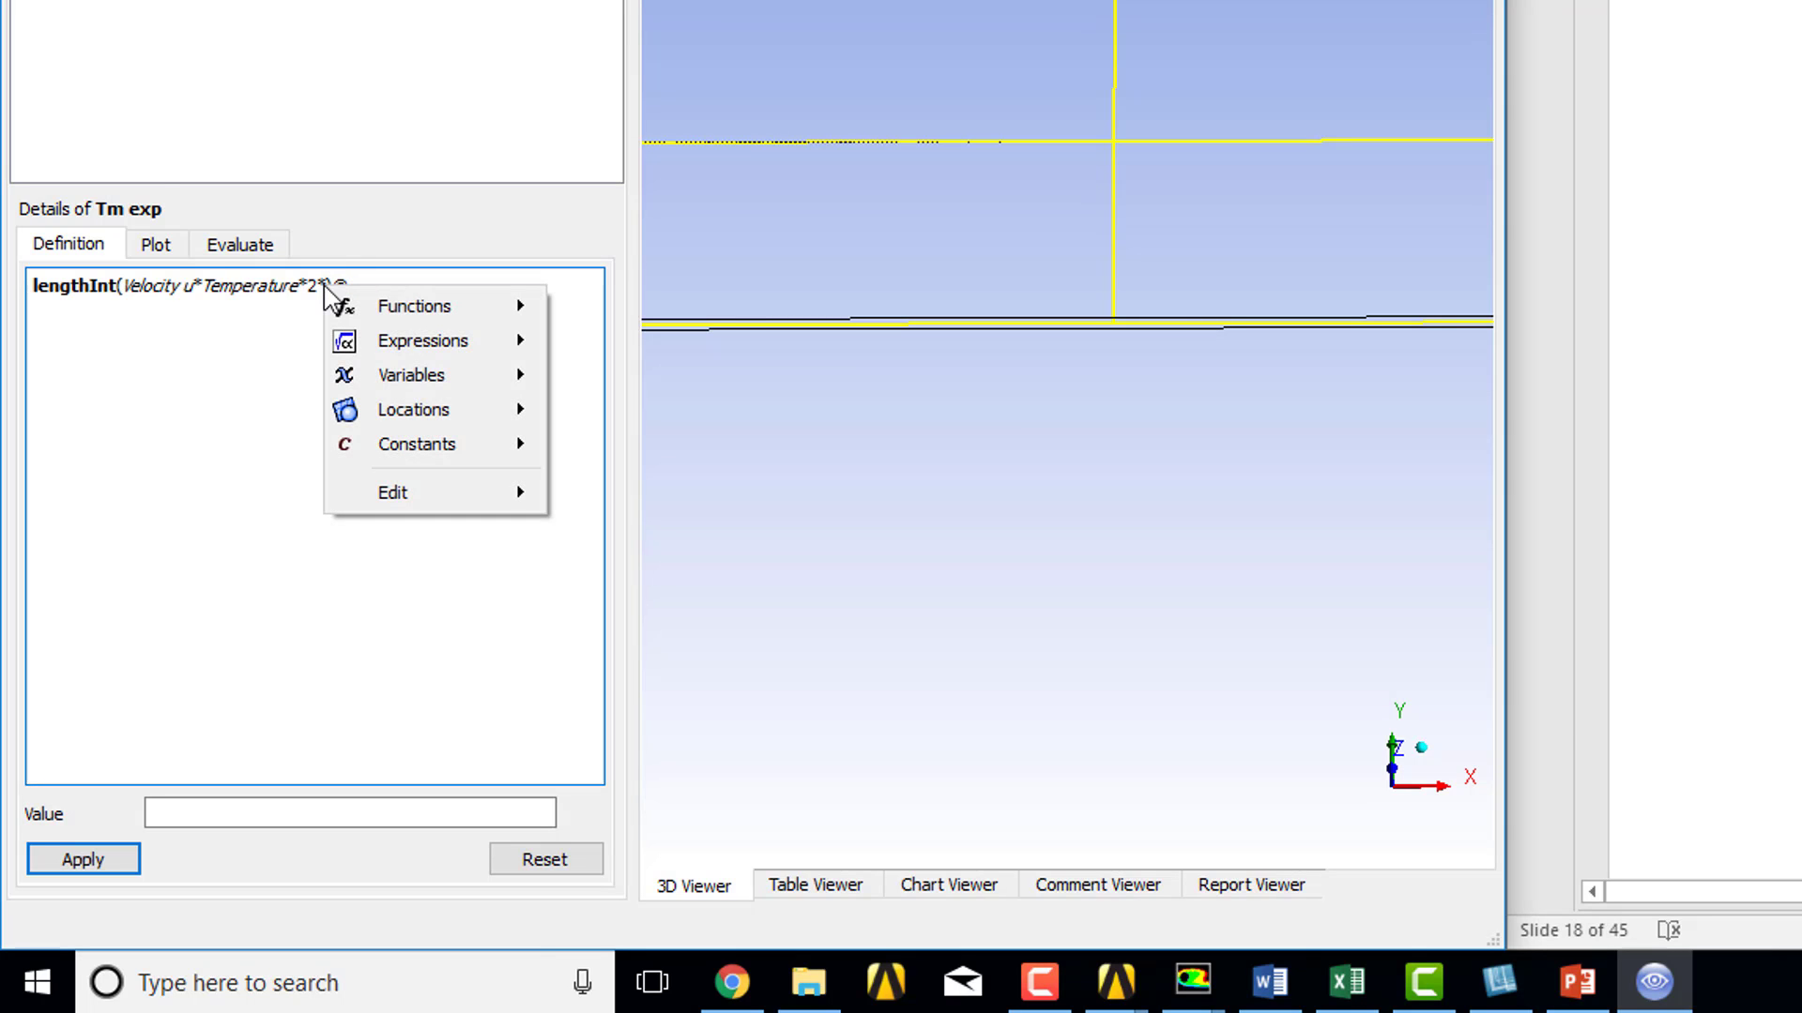
{"action": "mouse_move", "coordinate": [424, 375]}
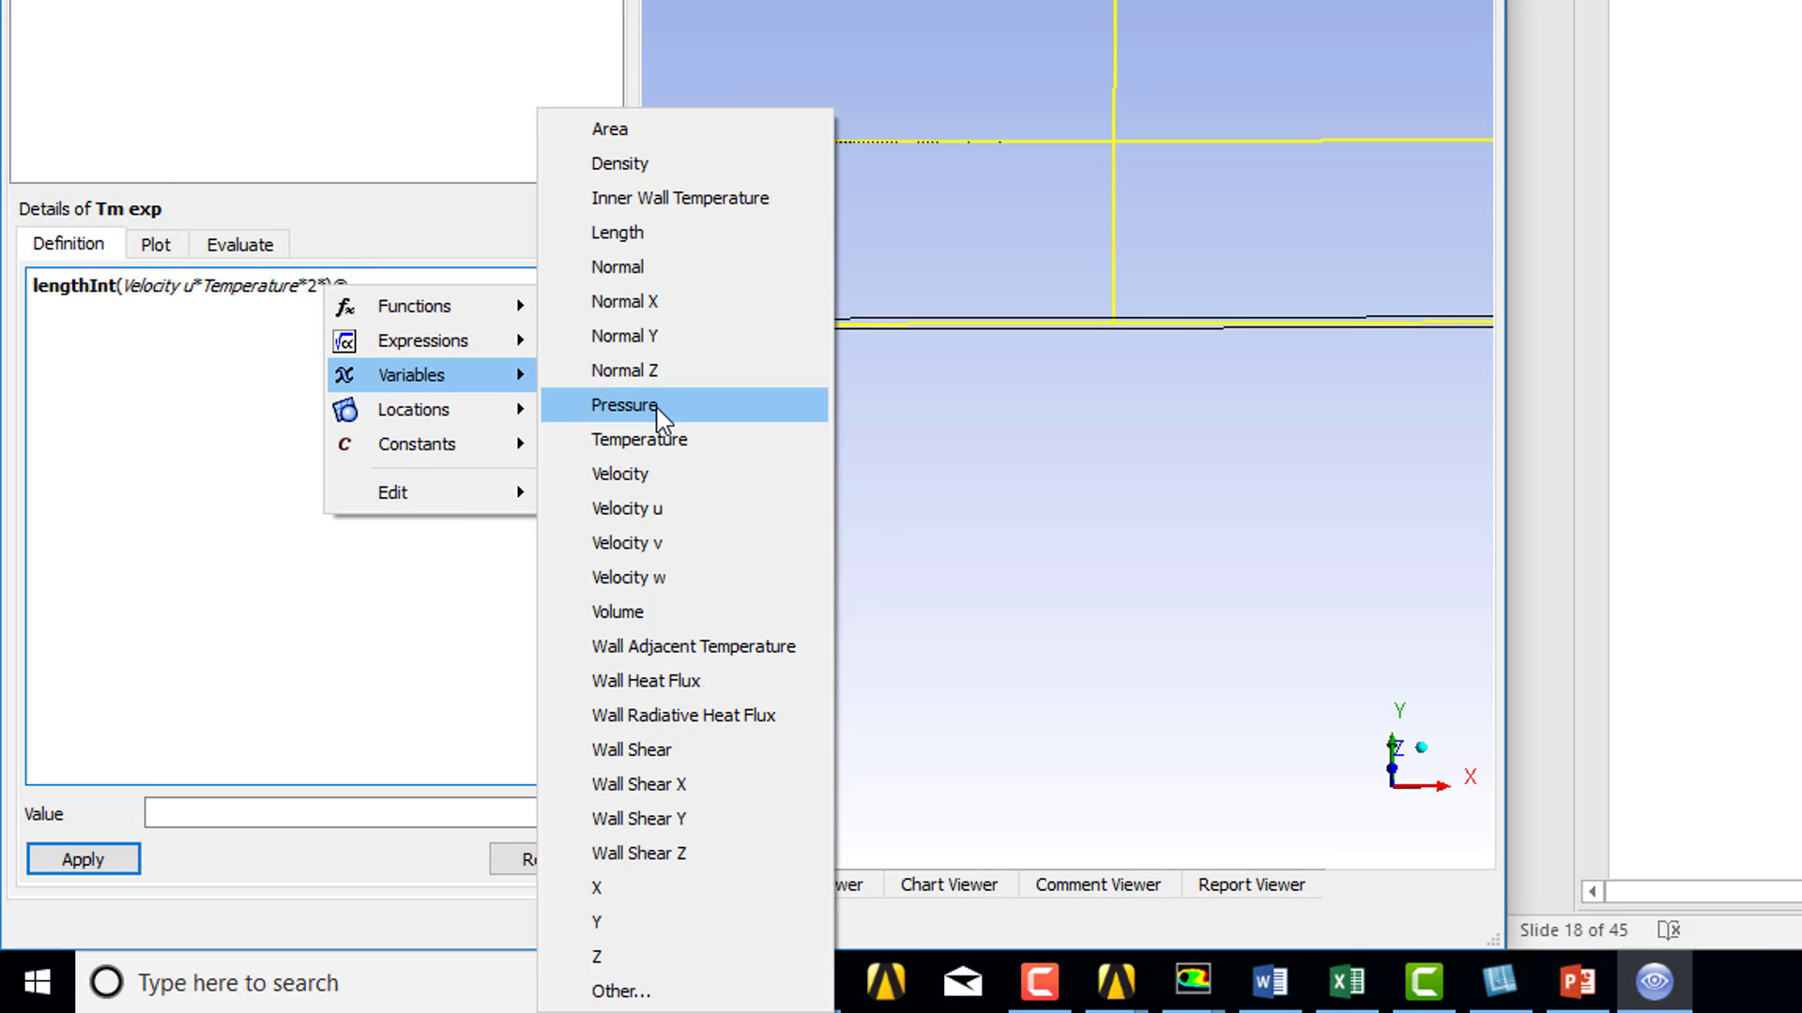
{"action": "left_click", "coordinate": [619, 926]}
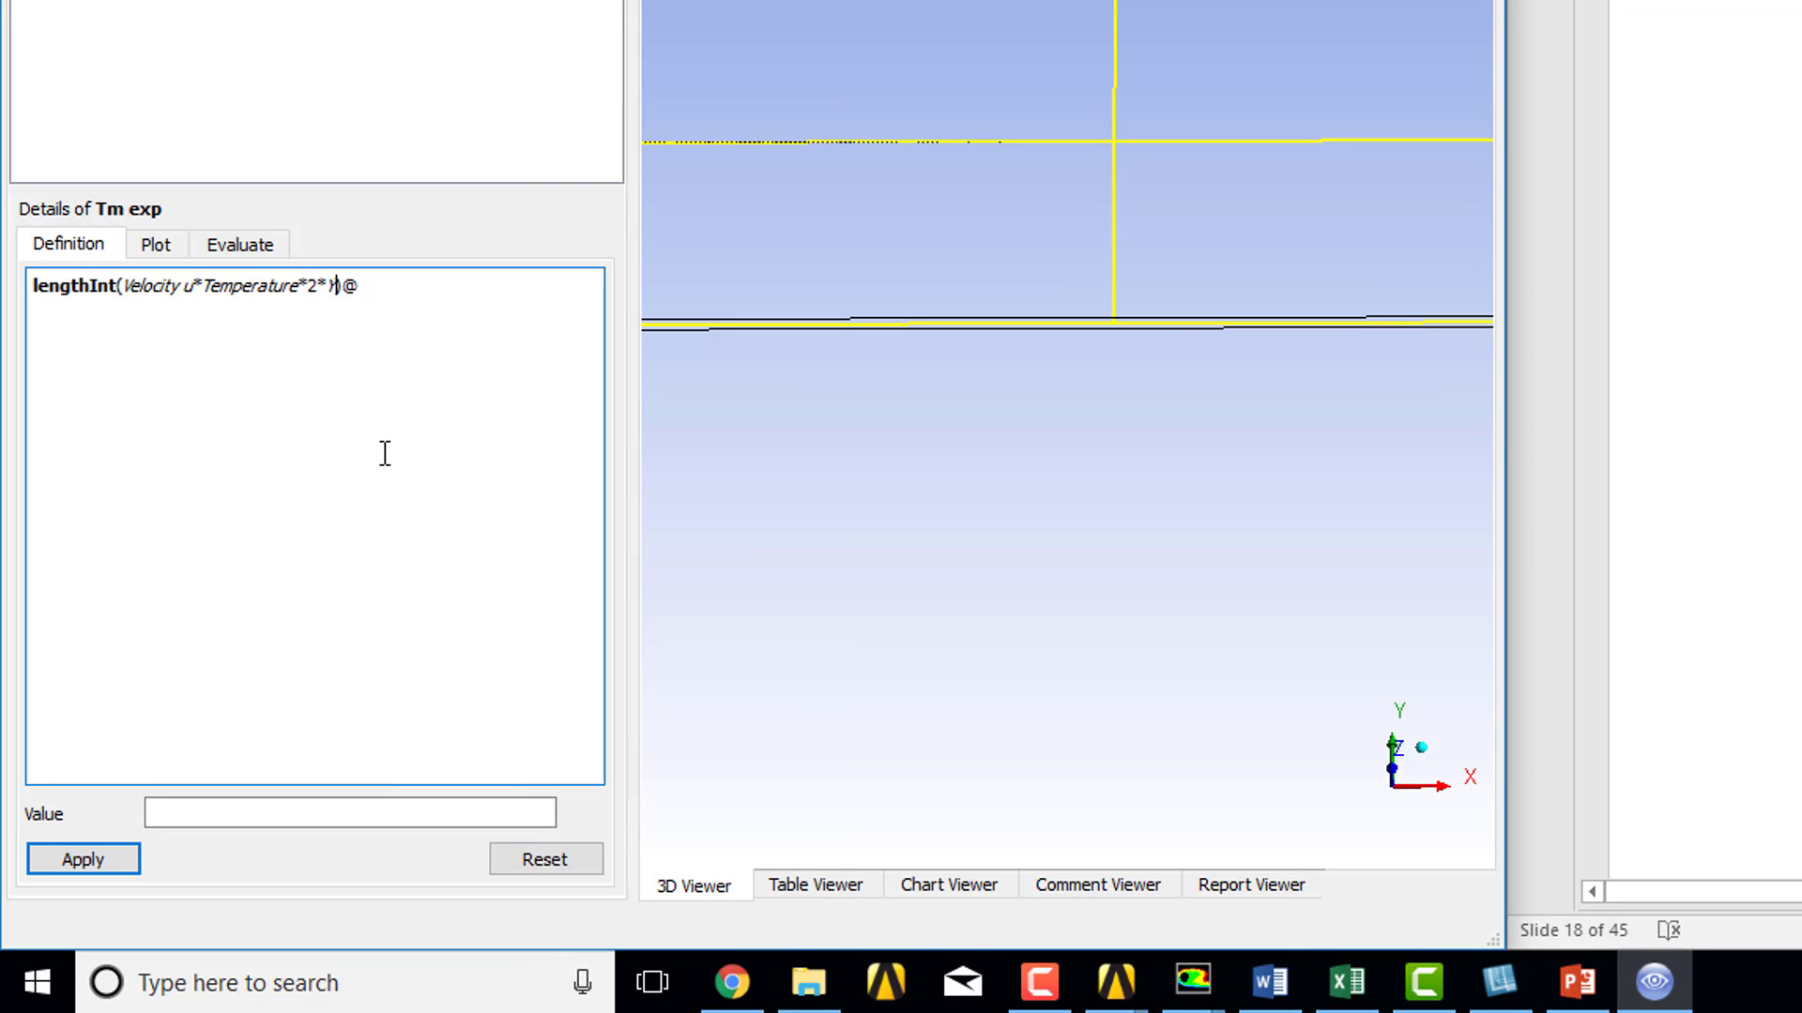
Set the radial line as the location over which the lengthInt function is evaluated.
{"action": "right_click", "coordinate": [382, 286]}
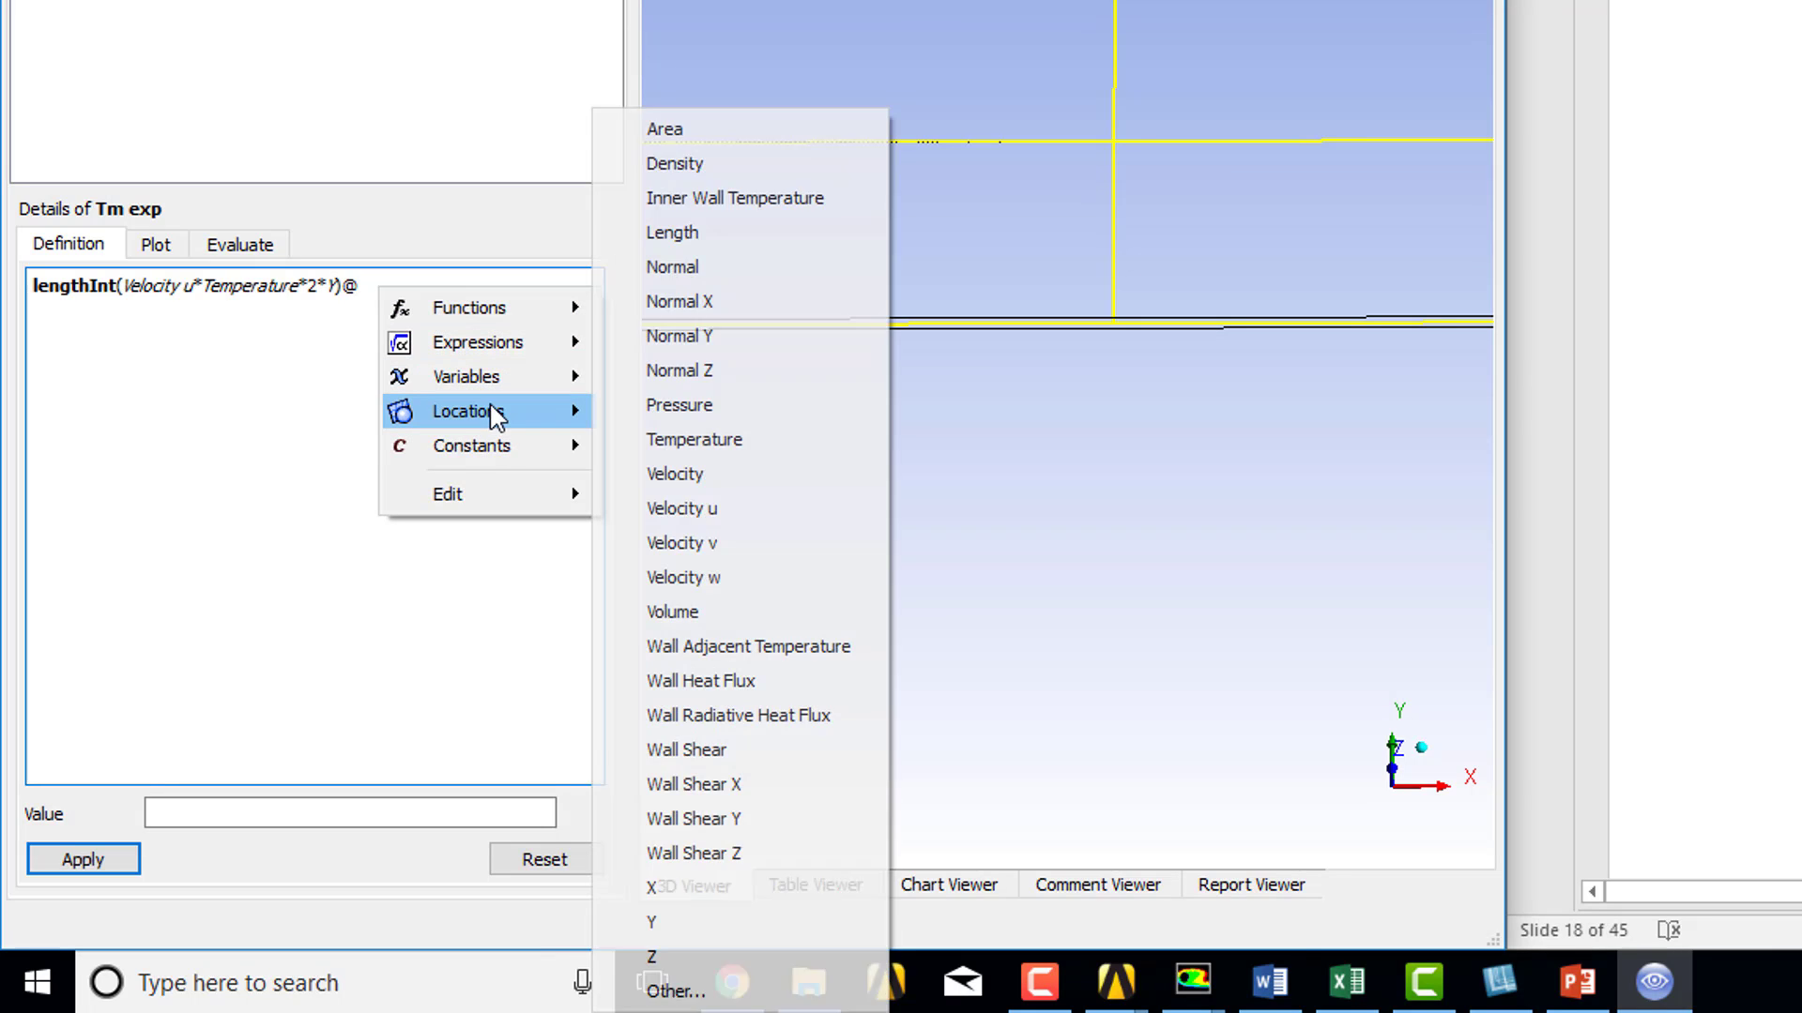
{"action": "mouse_move", "coordinate": [507, 413]}
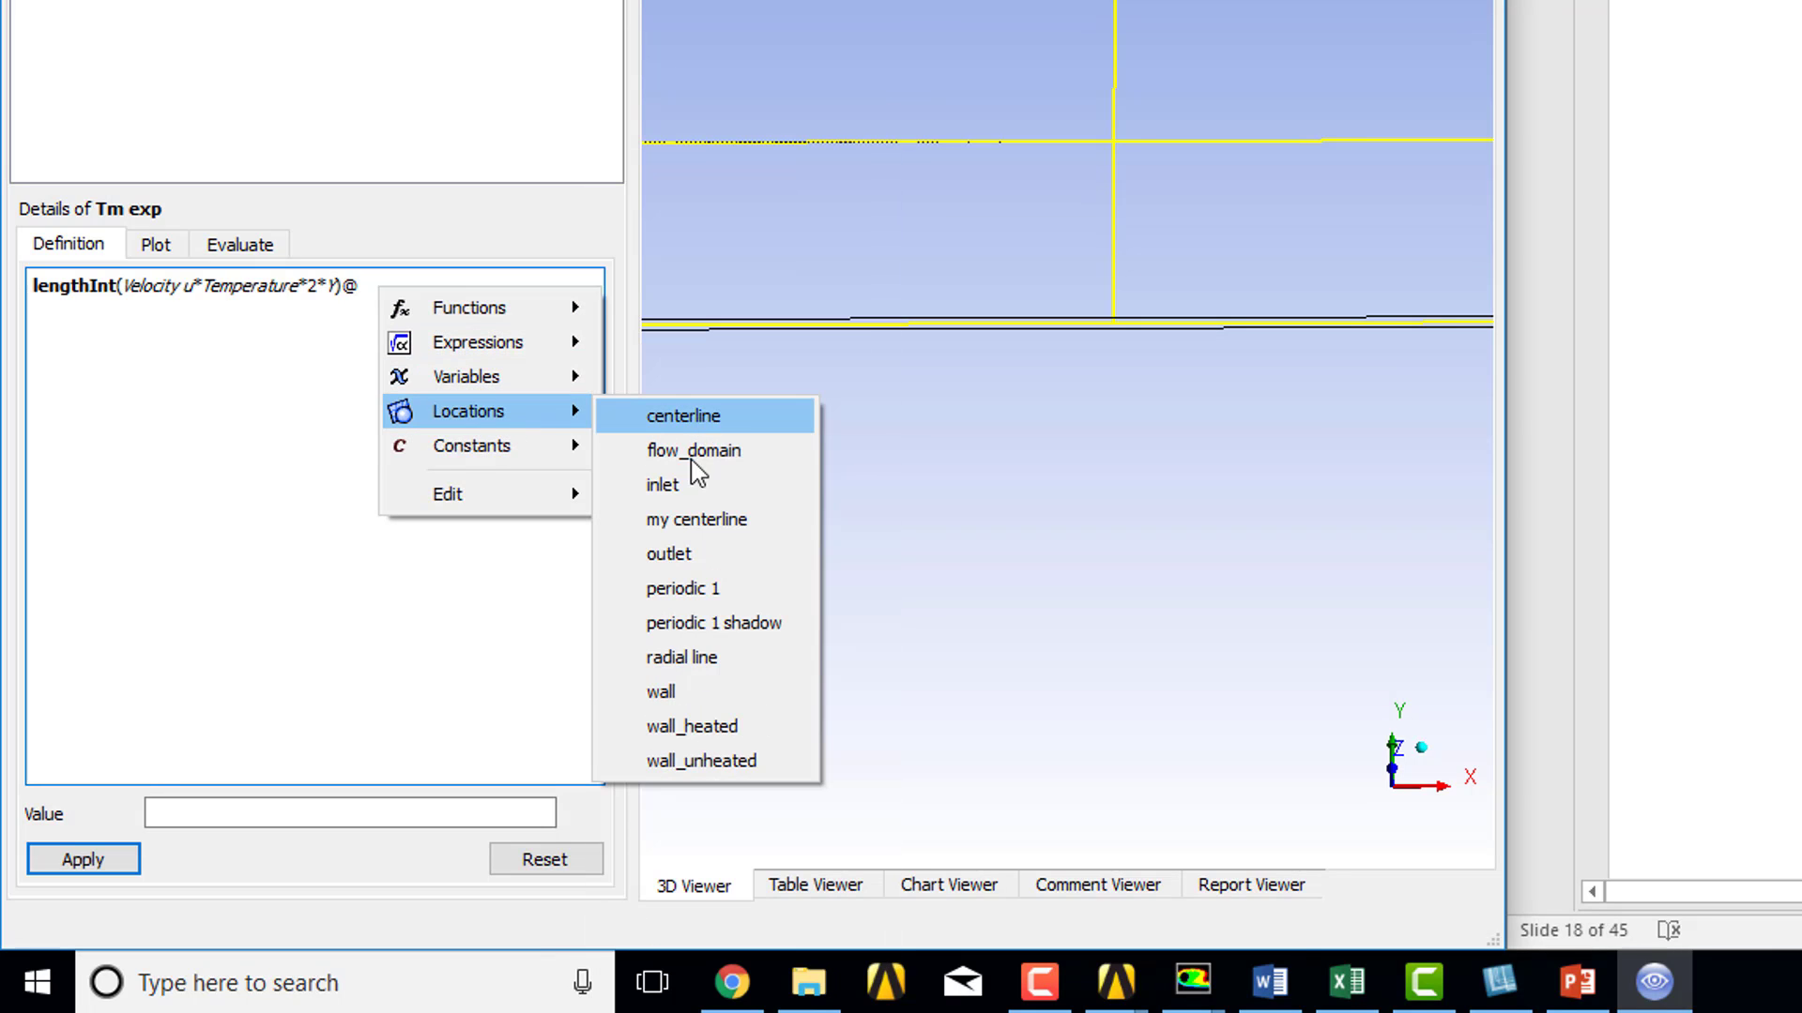
{"action": "left_click", "coordinate": [689, 659]}
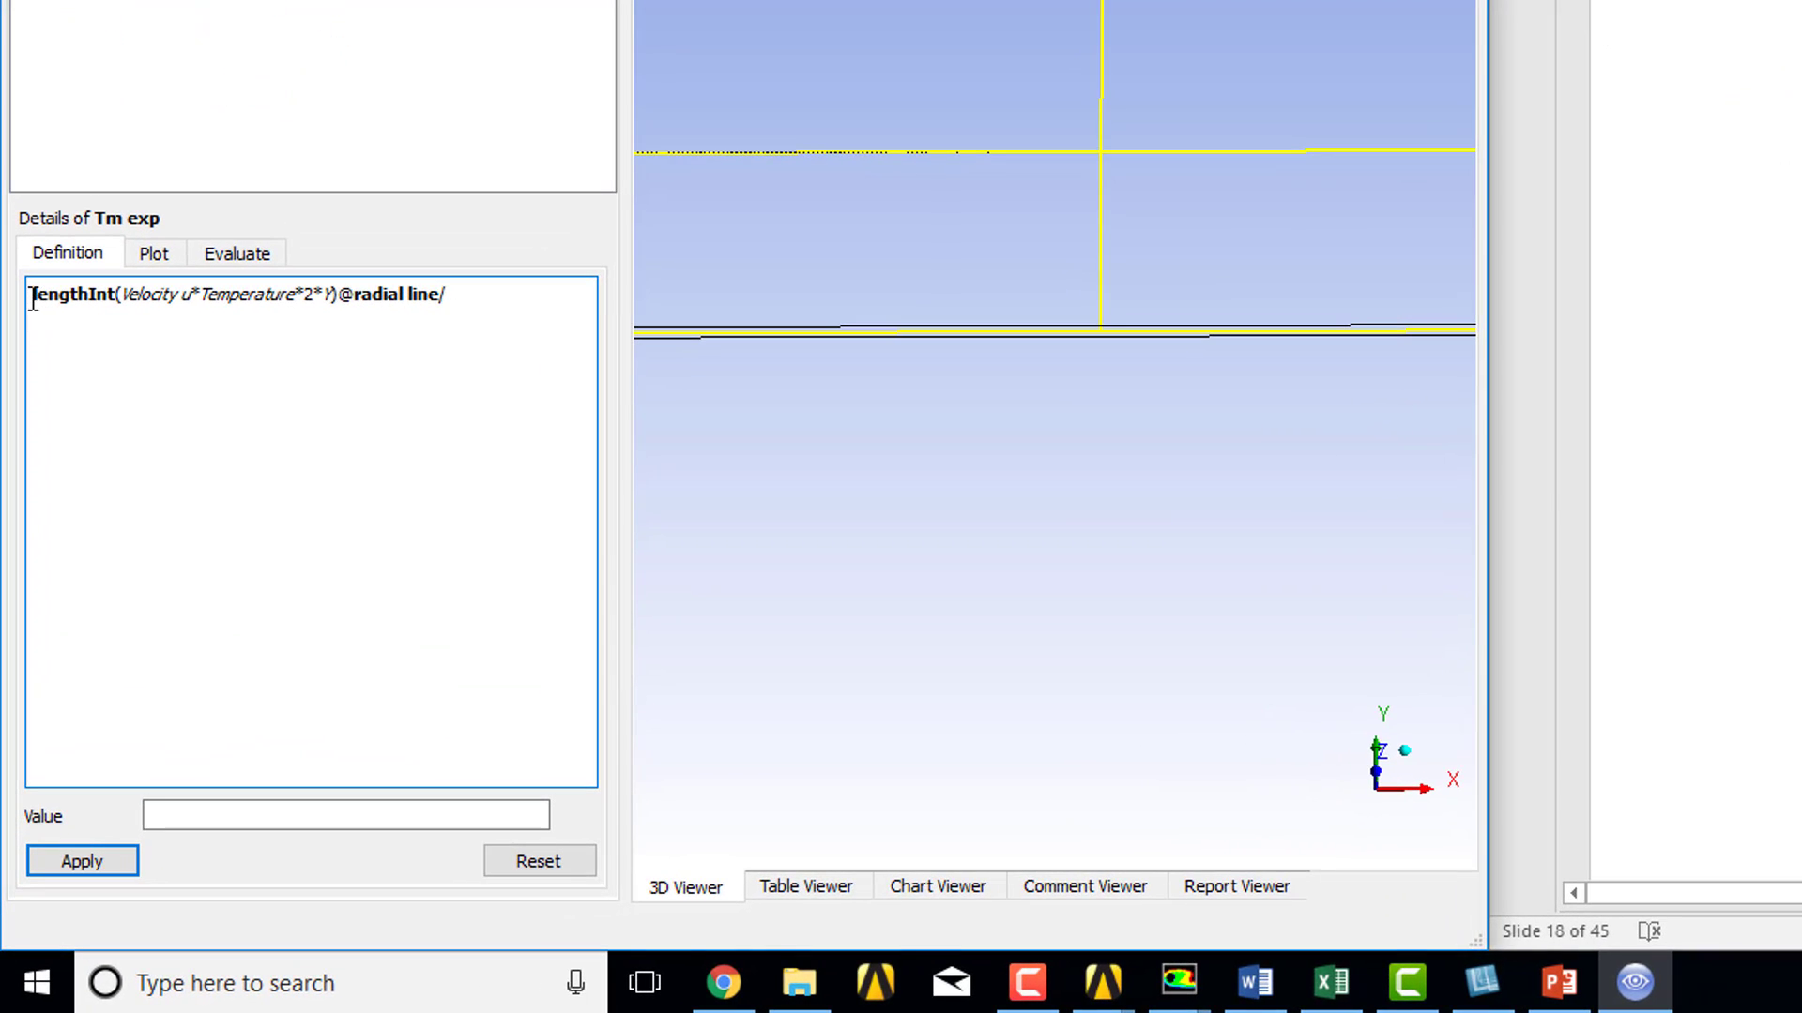
{"action": "left_click_drag", "start_coordinate": [20, 578], "coordinate": [270, 577]}
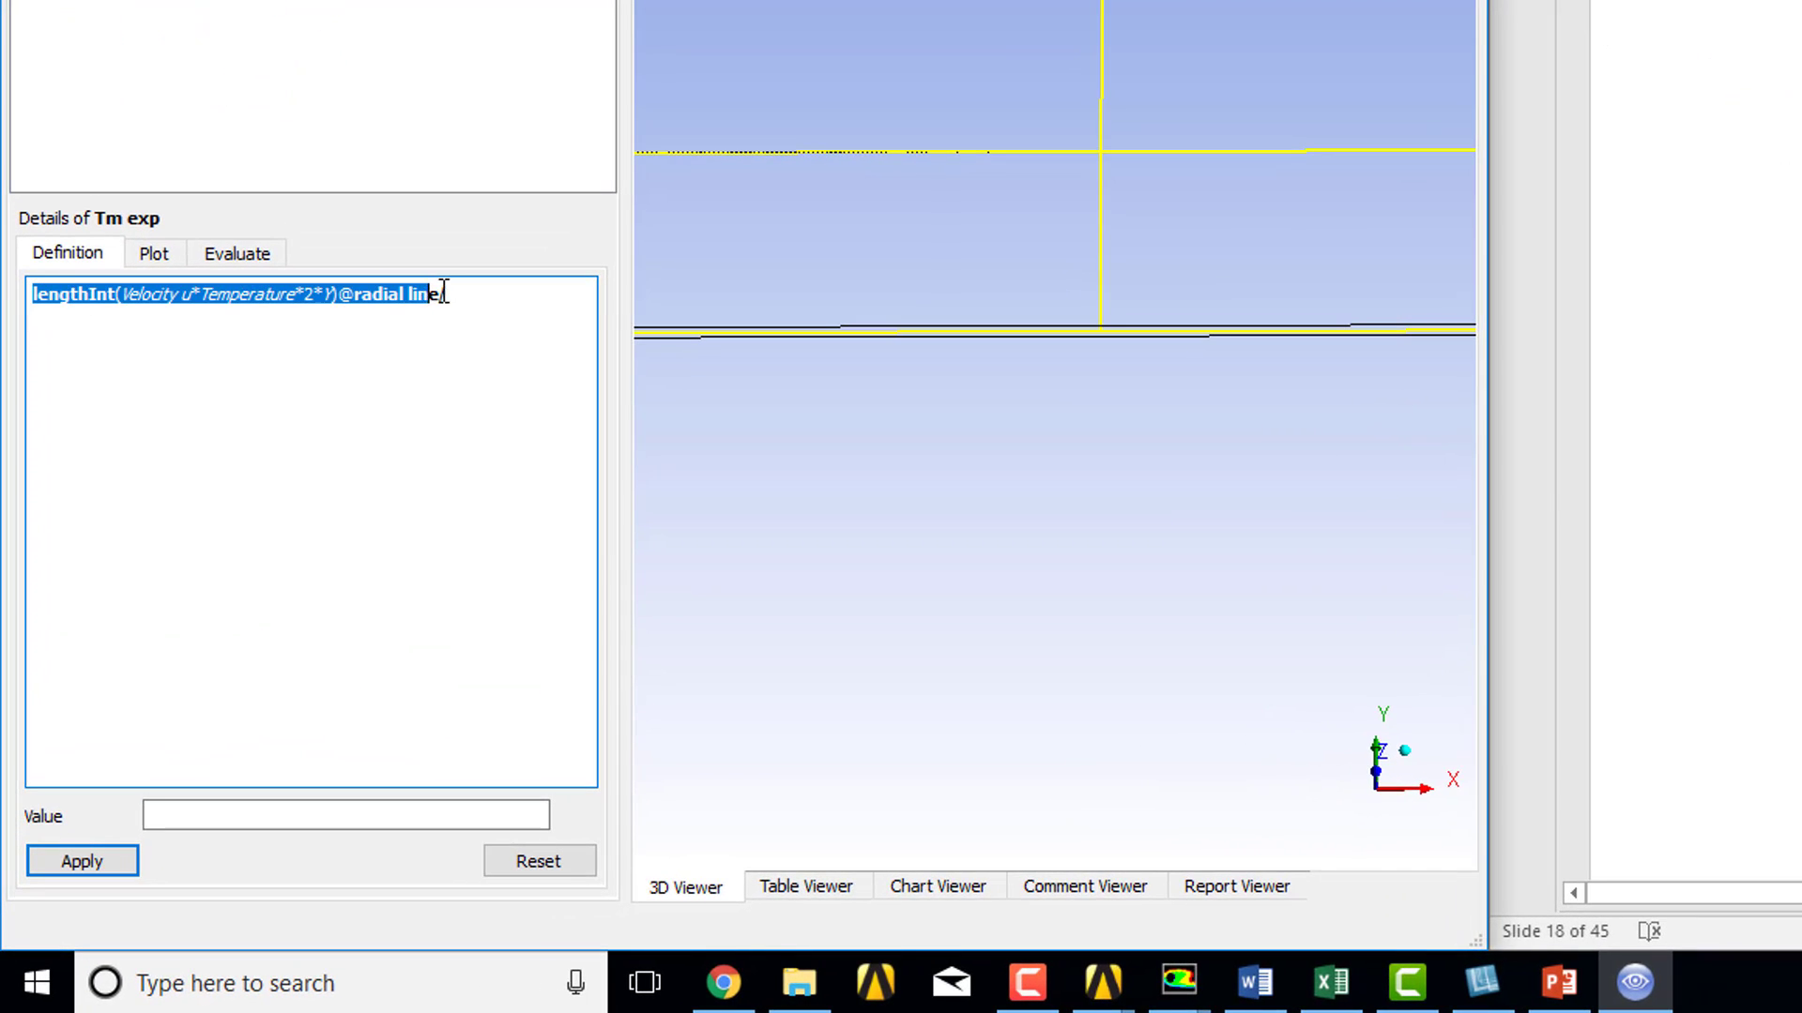
{"action": "left_click_drag", "start_coordinate": [445, 293], "coordinate": [451, 293]}
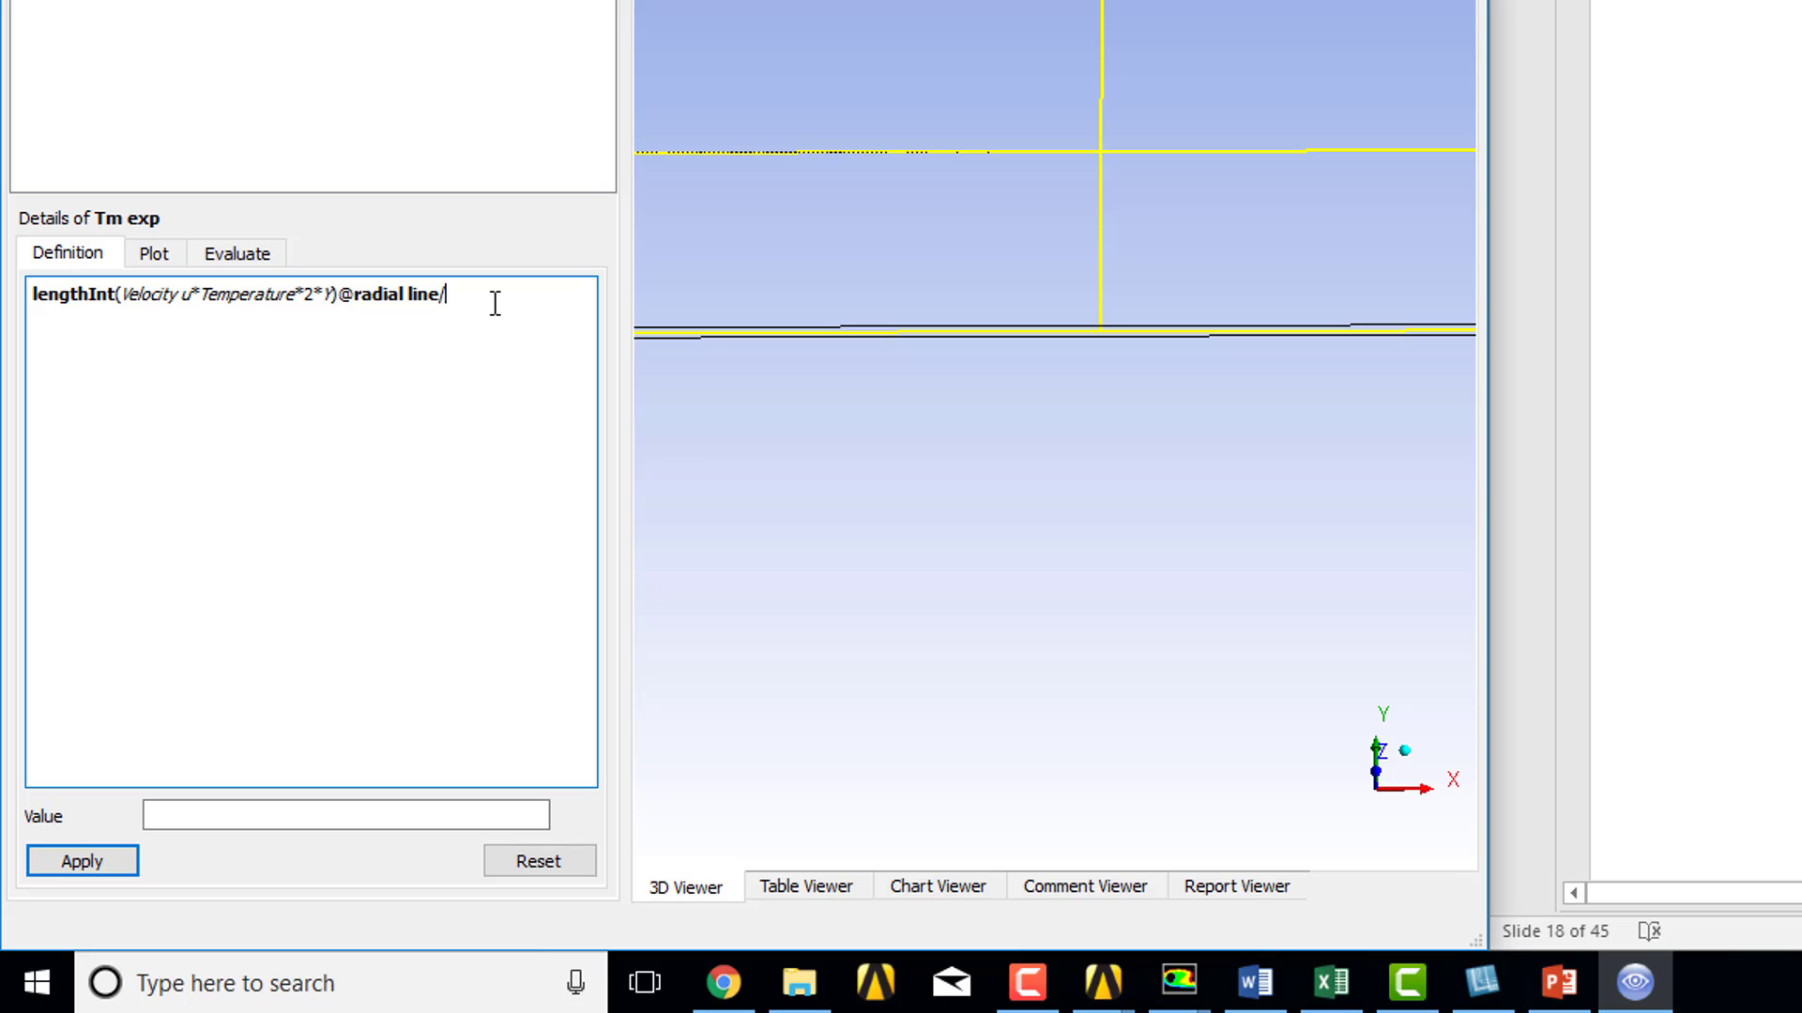
{"action": "type", "text": "lengthInt(Velocity u*Temperature*2*Y)@radial line"}
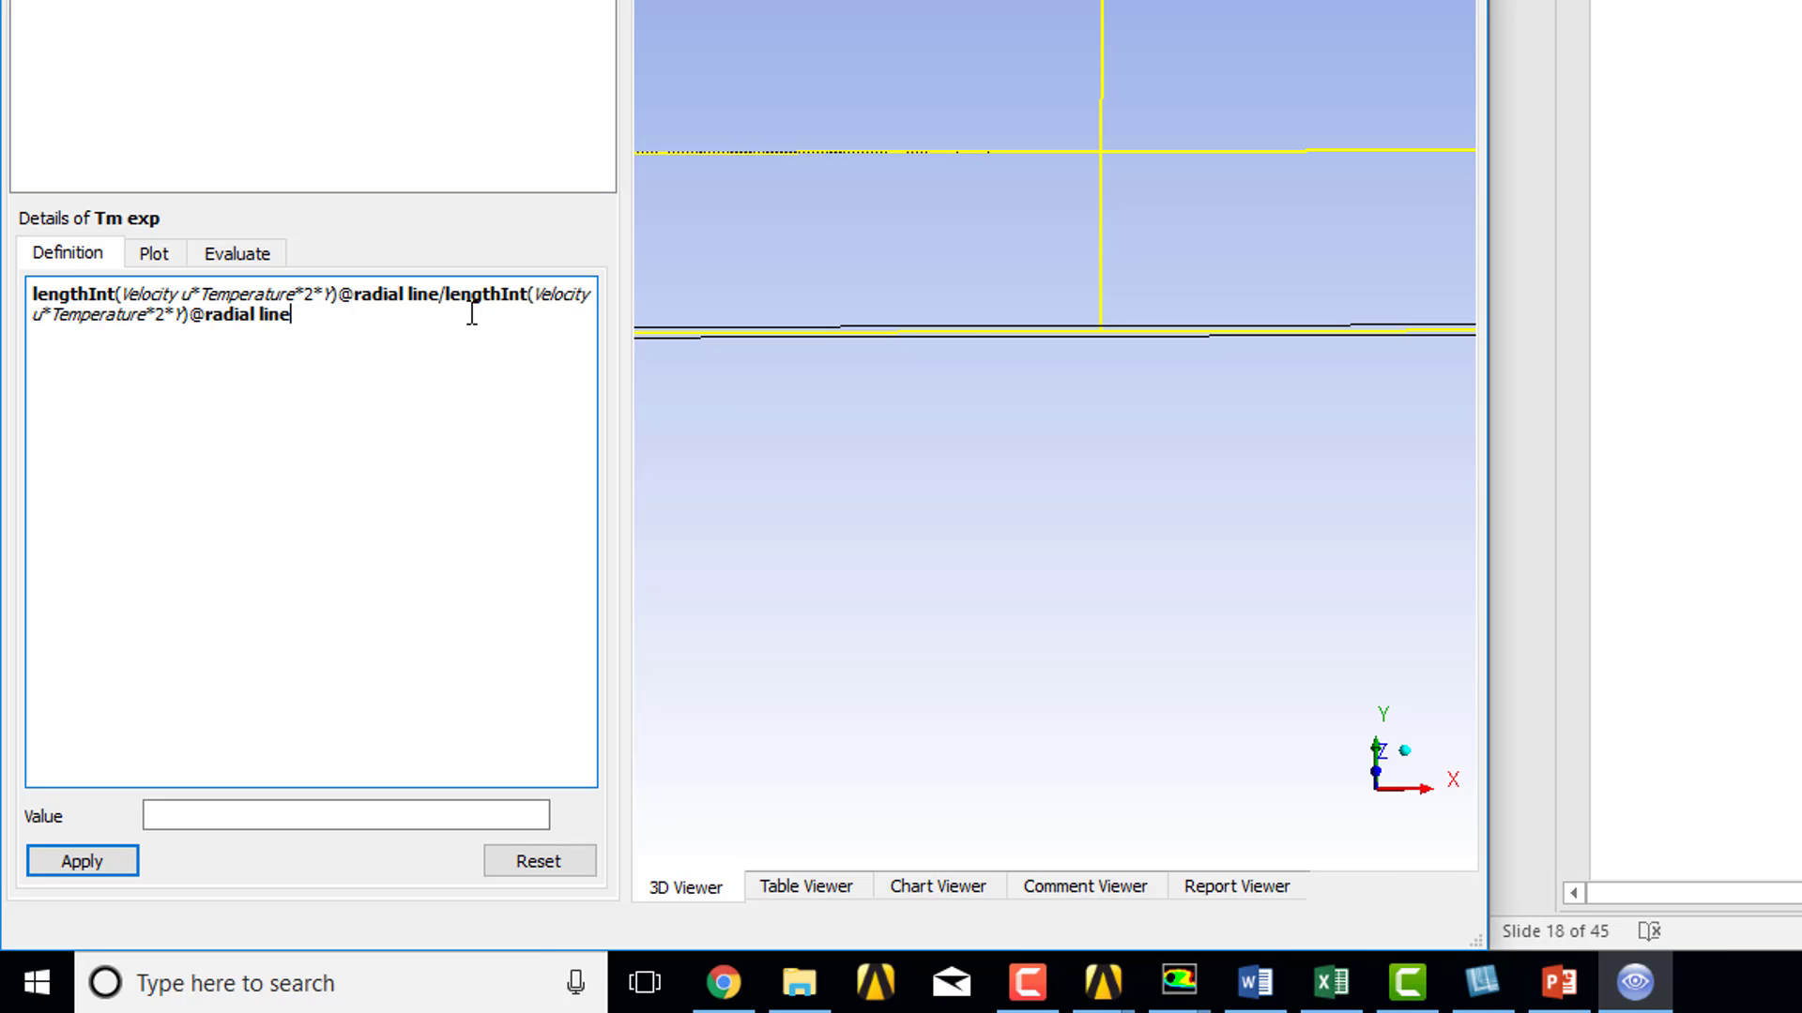
{"action": "left_click", "coordinate": [144, 311]}
{"action": "key", "text": "BackSpace"}
{"action": "key", "text": "BackSpace"}
{"action": "key", "text": "BackSpace"}
{"action": "key", "text": "BackSpace"}
{"action": "key", "text": "BackSpace"}
{"action": "key", "text": "BackSpace"}
{"action": "key", "text": "BackSpace"}
{"action": "key", "text": "BackSpace"}
{"action": "key", "text": "BackSpace"}
{"action": "key", "text": "BackSpace"}
{"action": "key", "text": "BackSpace"}
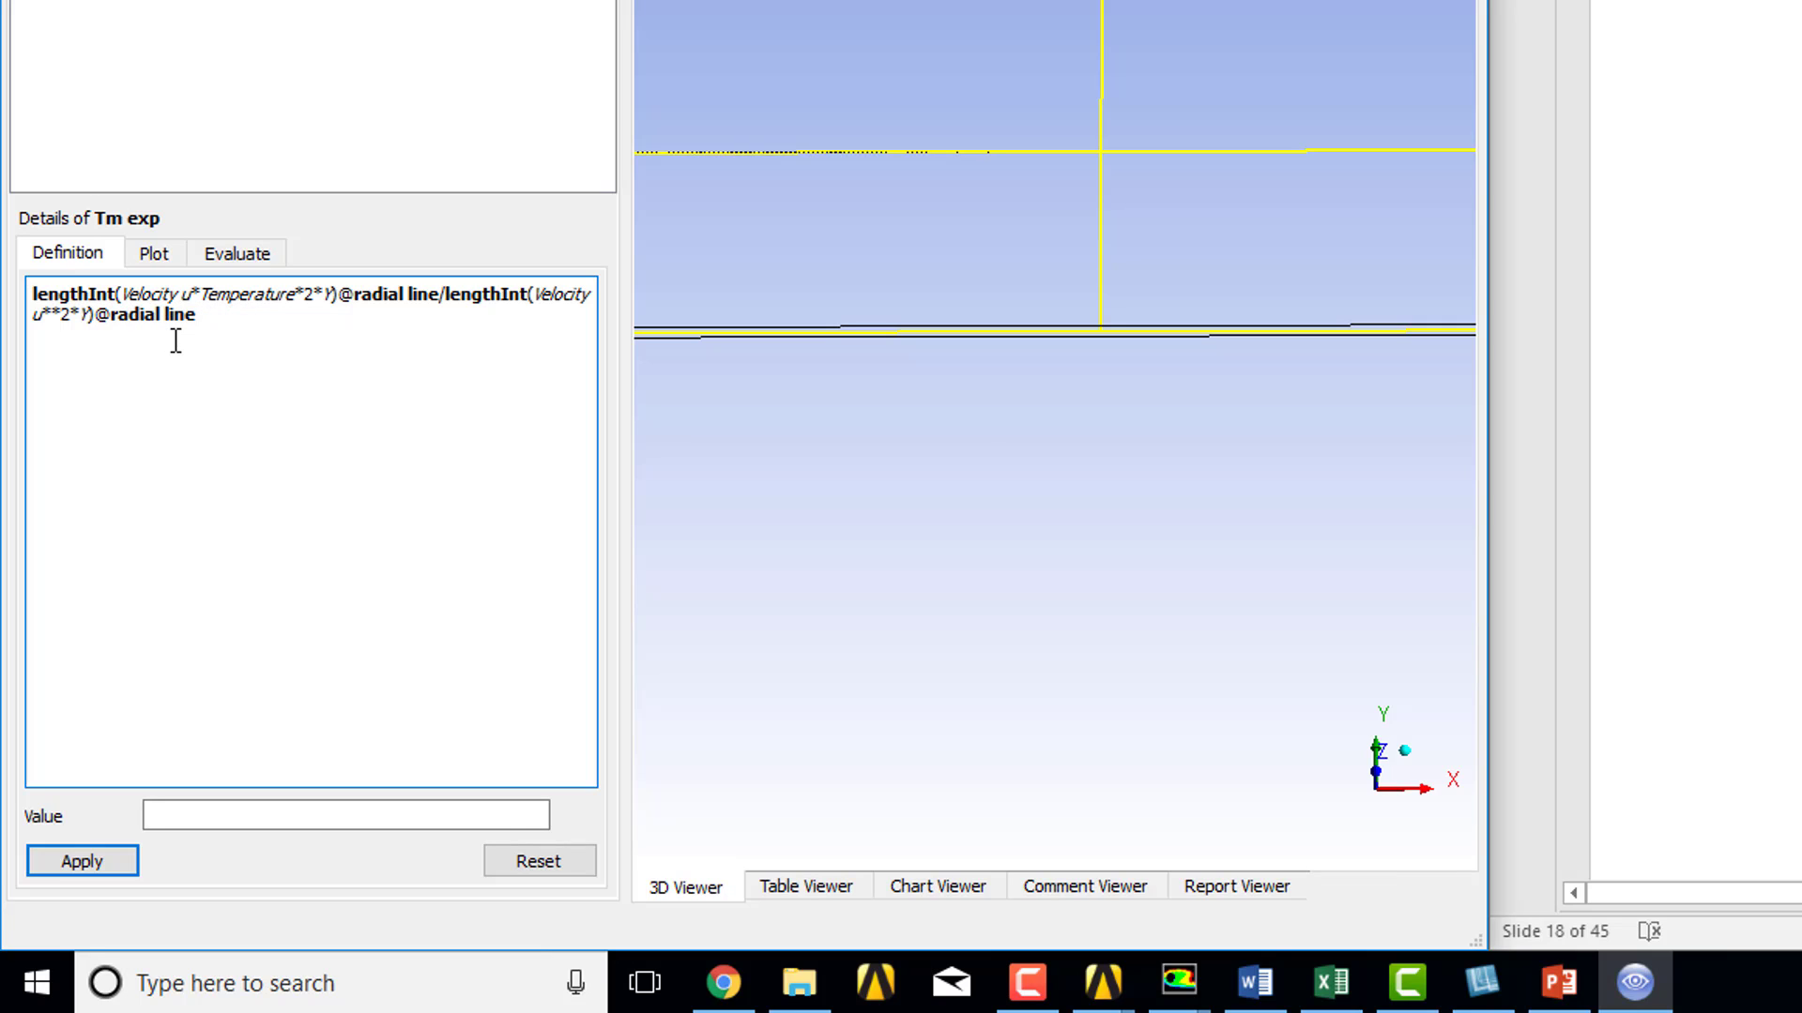
{"action": "left_click", "coordinate": [79, 862]}
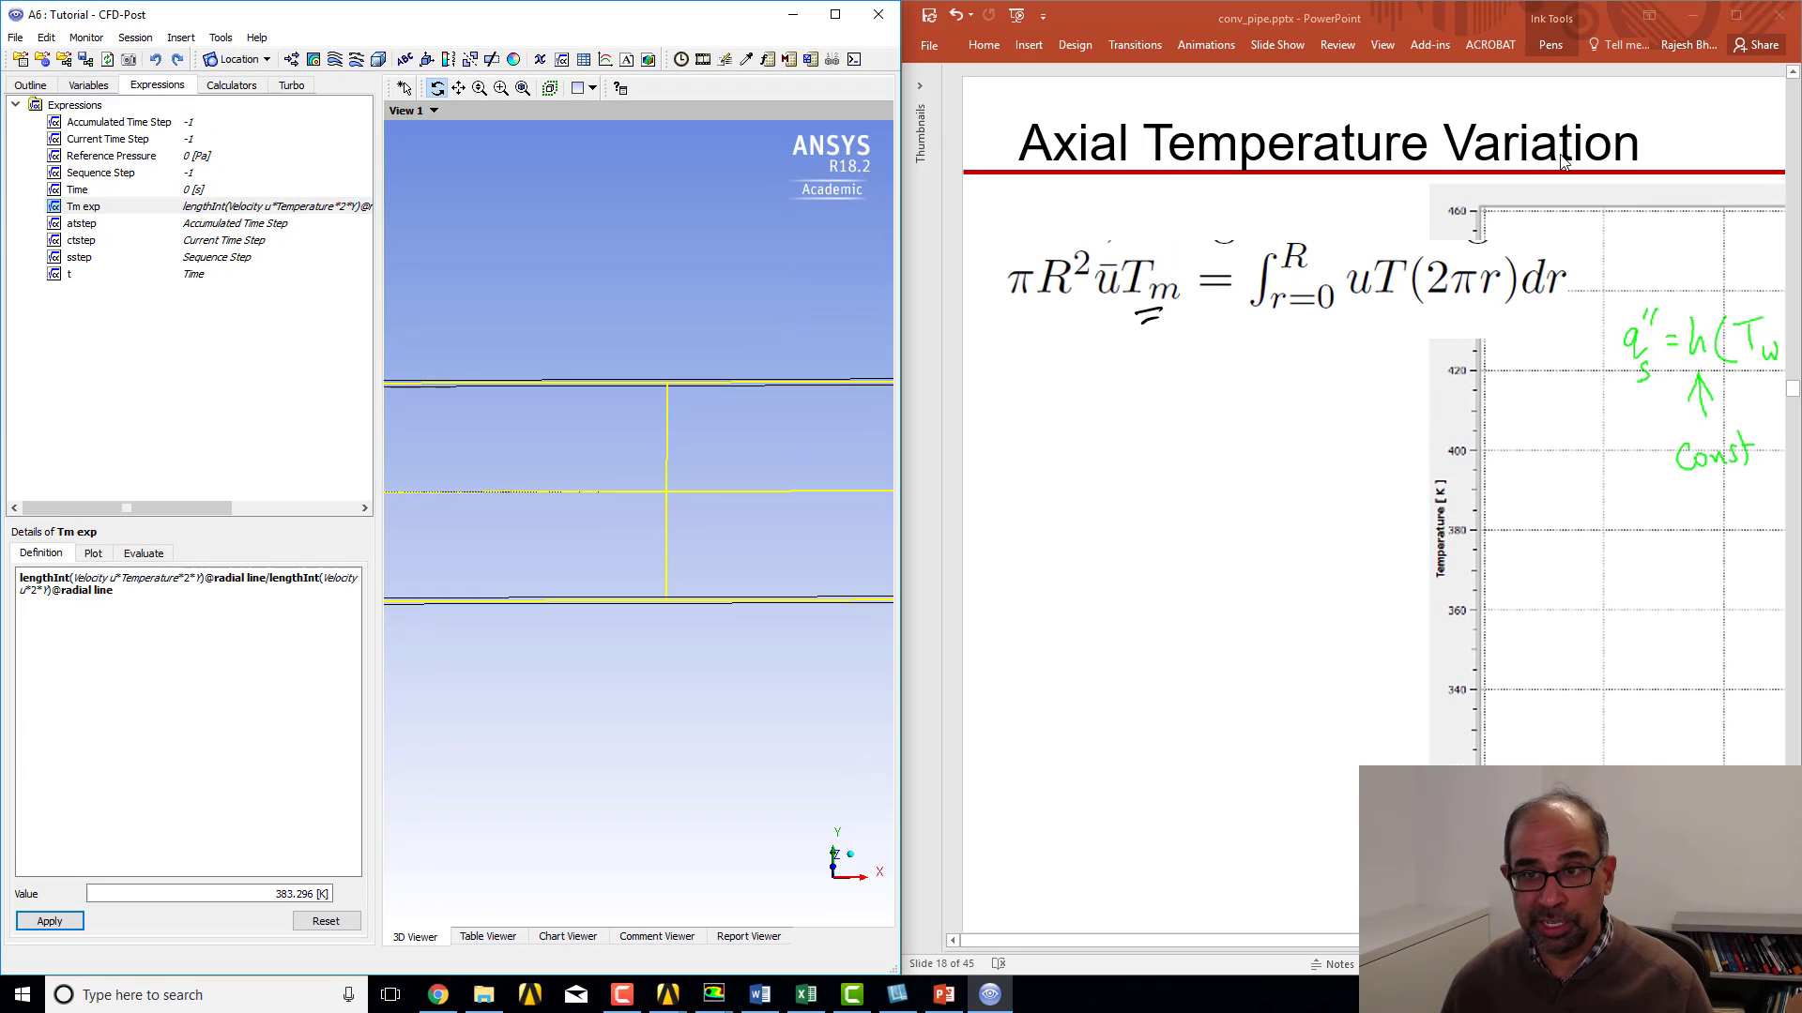
Switch to the PowerPoint slide, examine the hand-calculated Tm line in the maximized axial temperature plot, and return to CFD-Post.
{"action": "left_click", "coordinate": [1652, 109]}
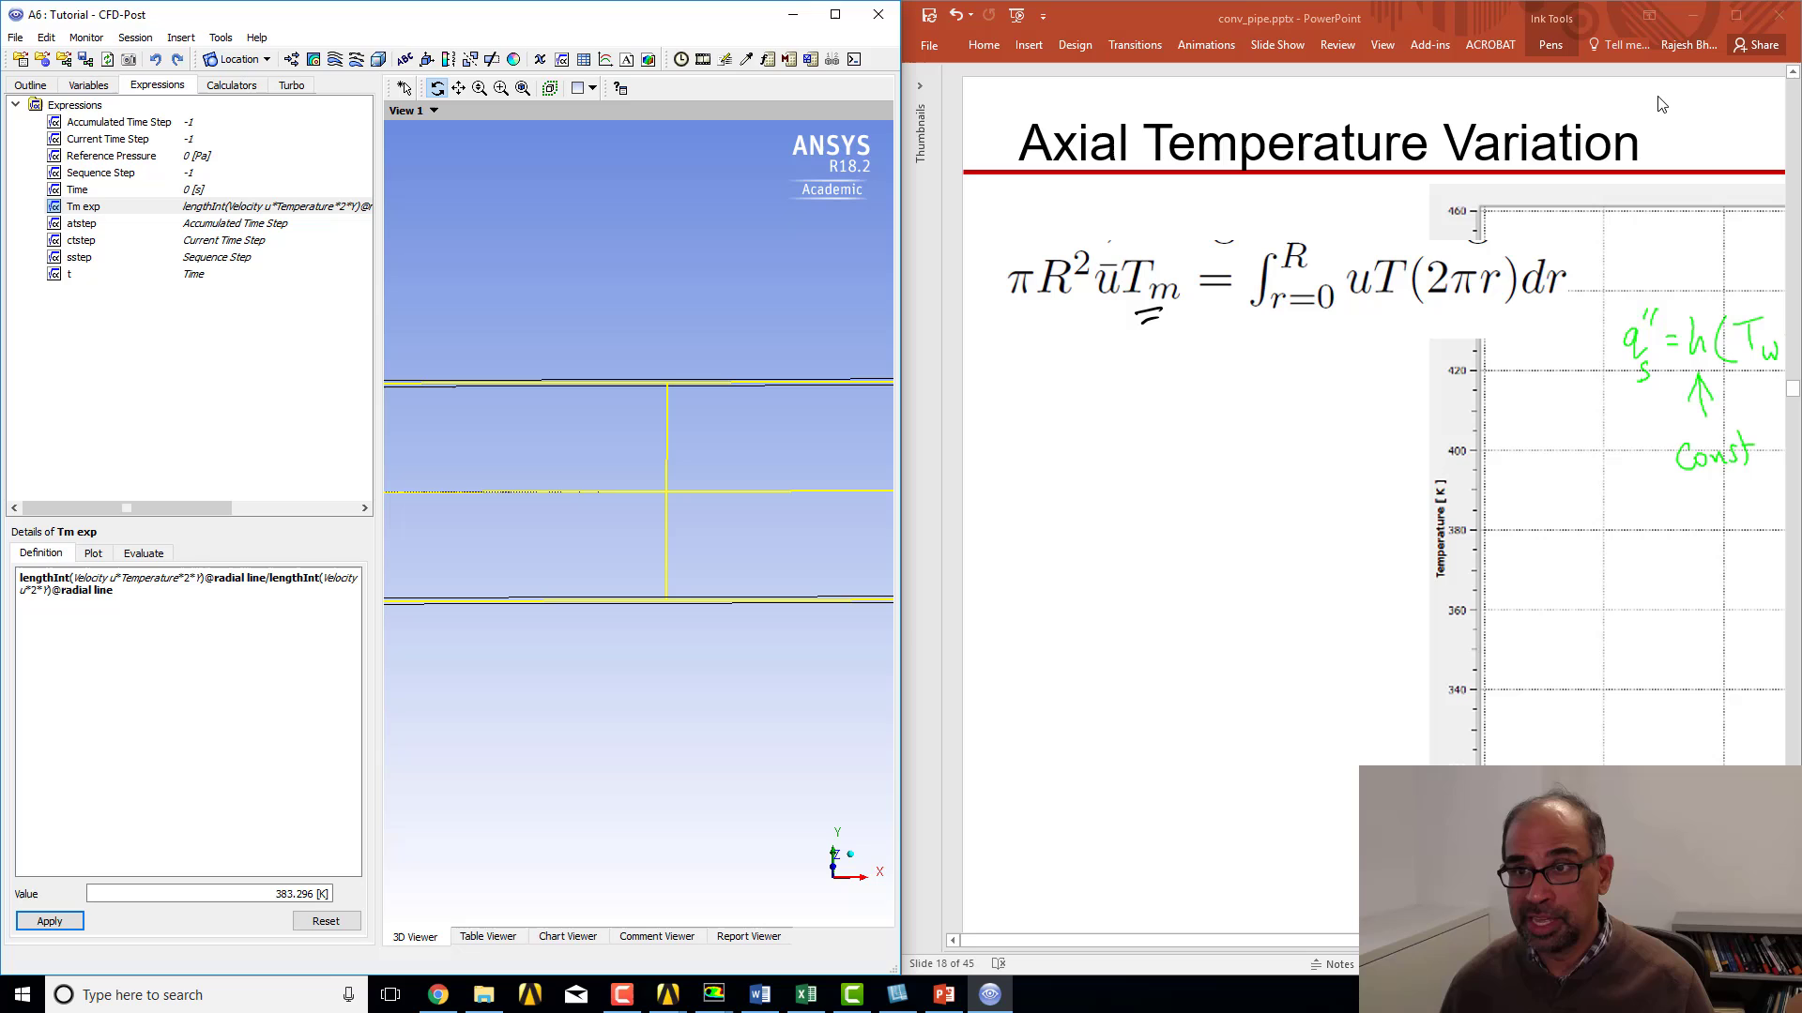
{"action": "left_click", "coordinate": [1286, 948]}
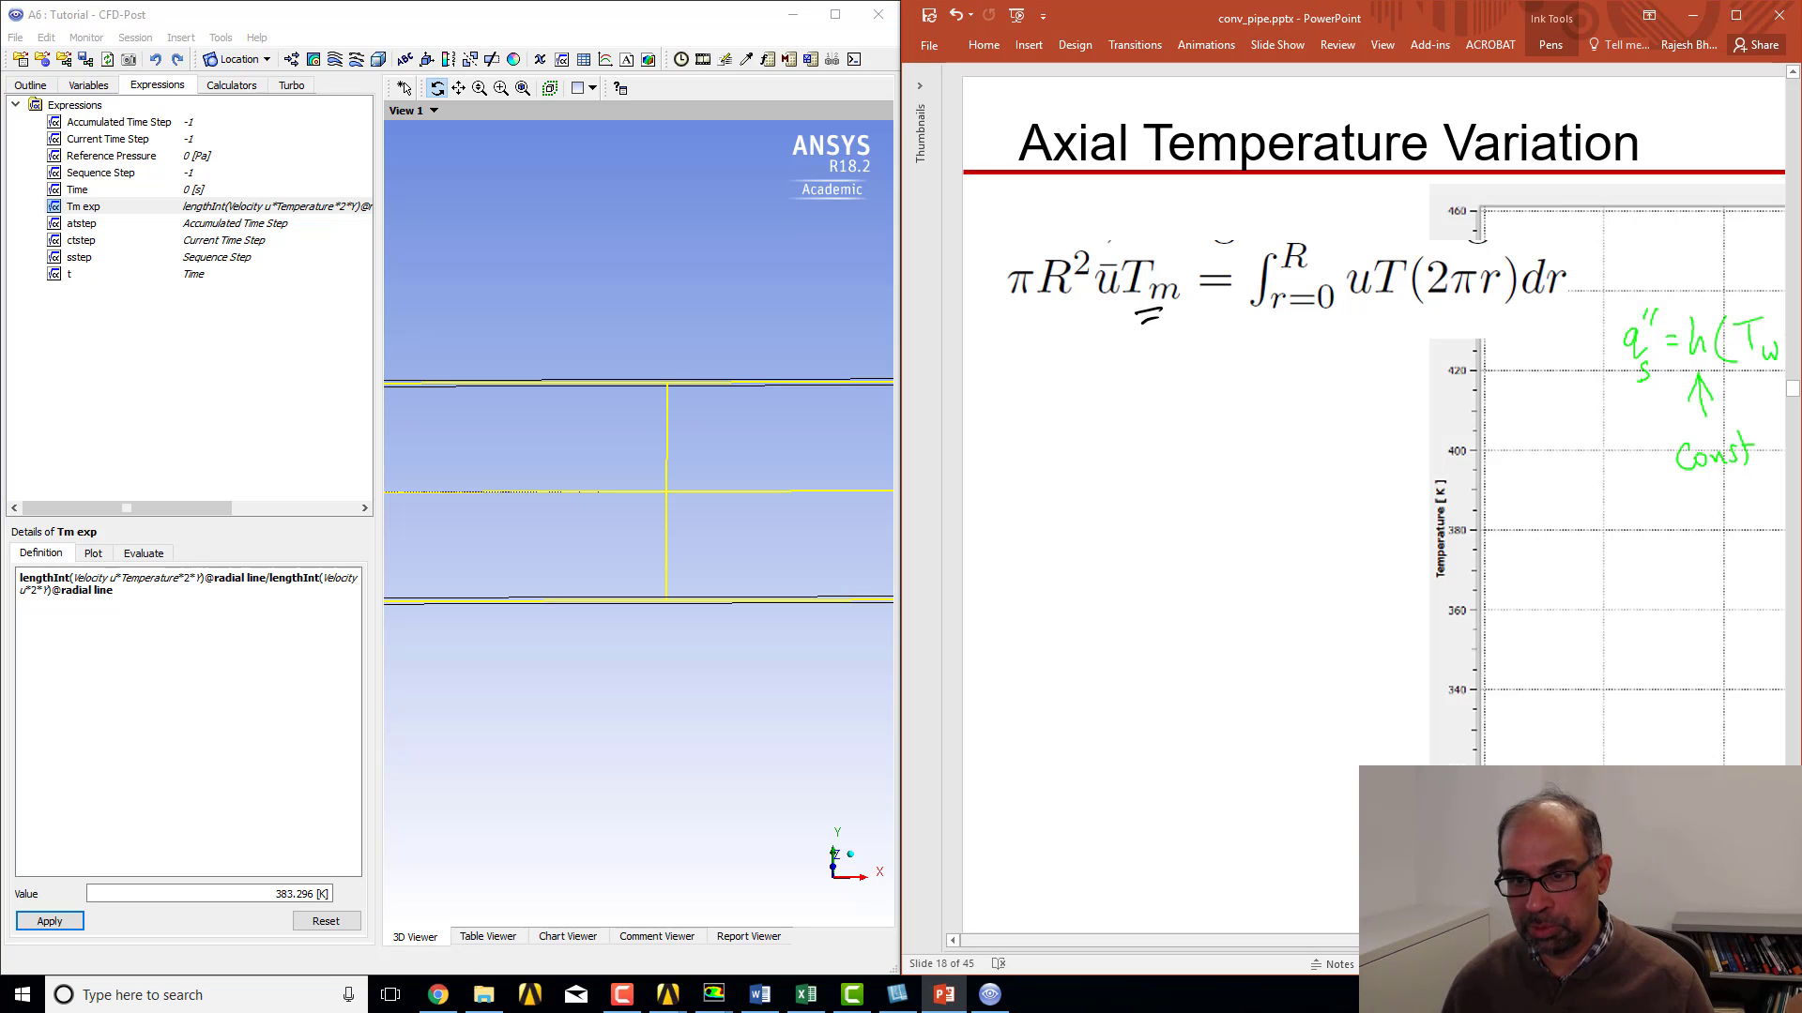
{"action": "left_click_drag", "start_coordinate": [1374, 941], "coordinate": [1611, 940]}
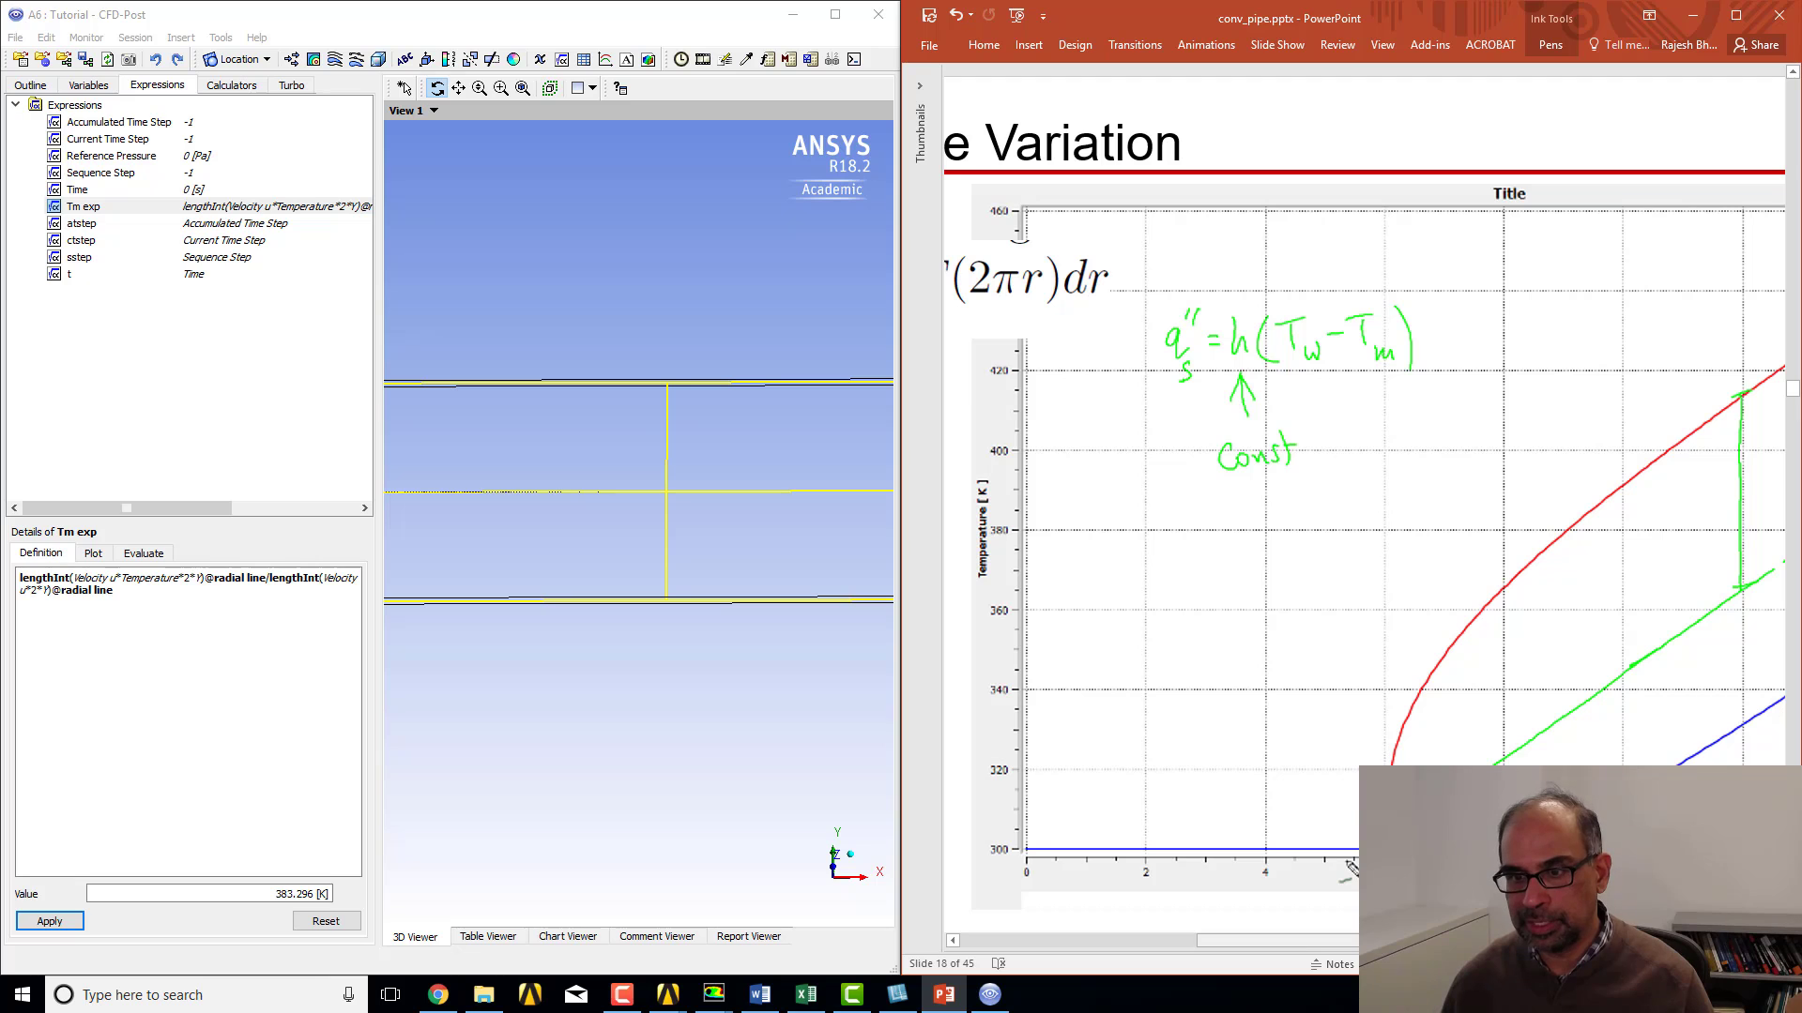
{"action": "left_click_drag", "start_coordinate": [1435, 940], "coordinate": [1481, 940]}
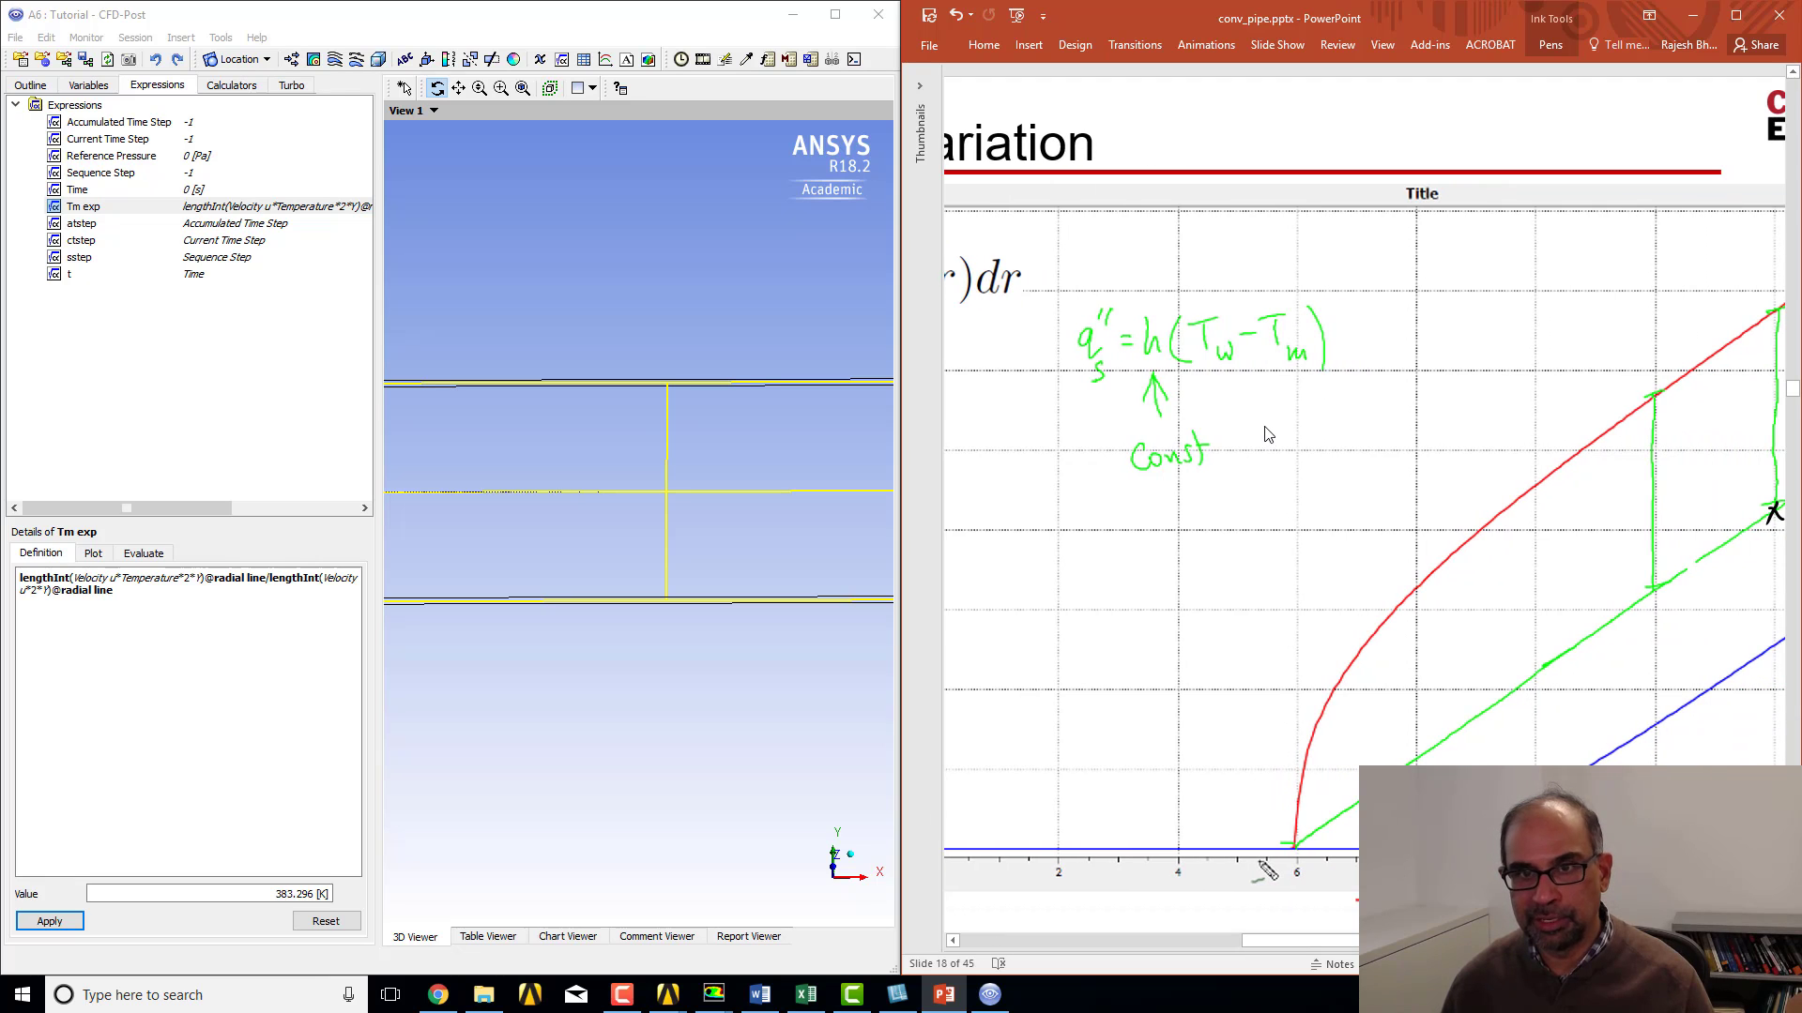
{"action": "left_click", "coordinate": [1736, 15]}
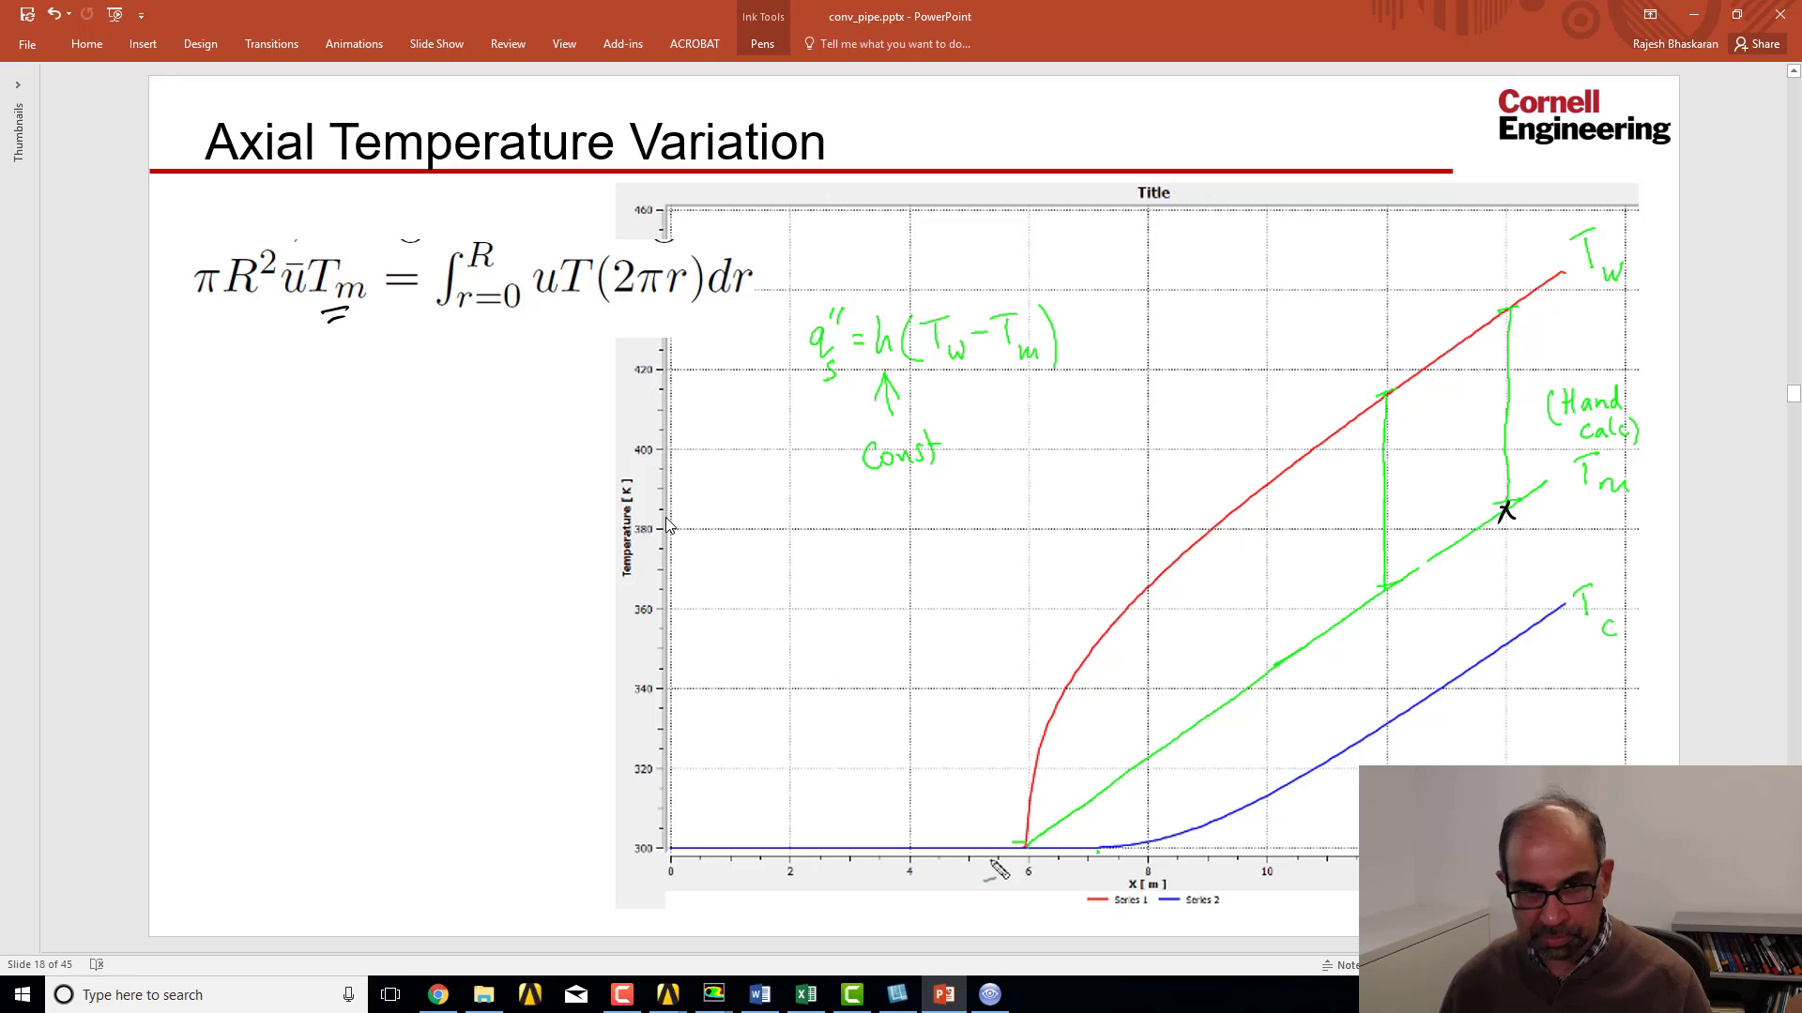
{"action": "key", "text": "alt+Tab"}
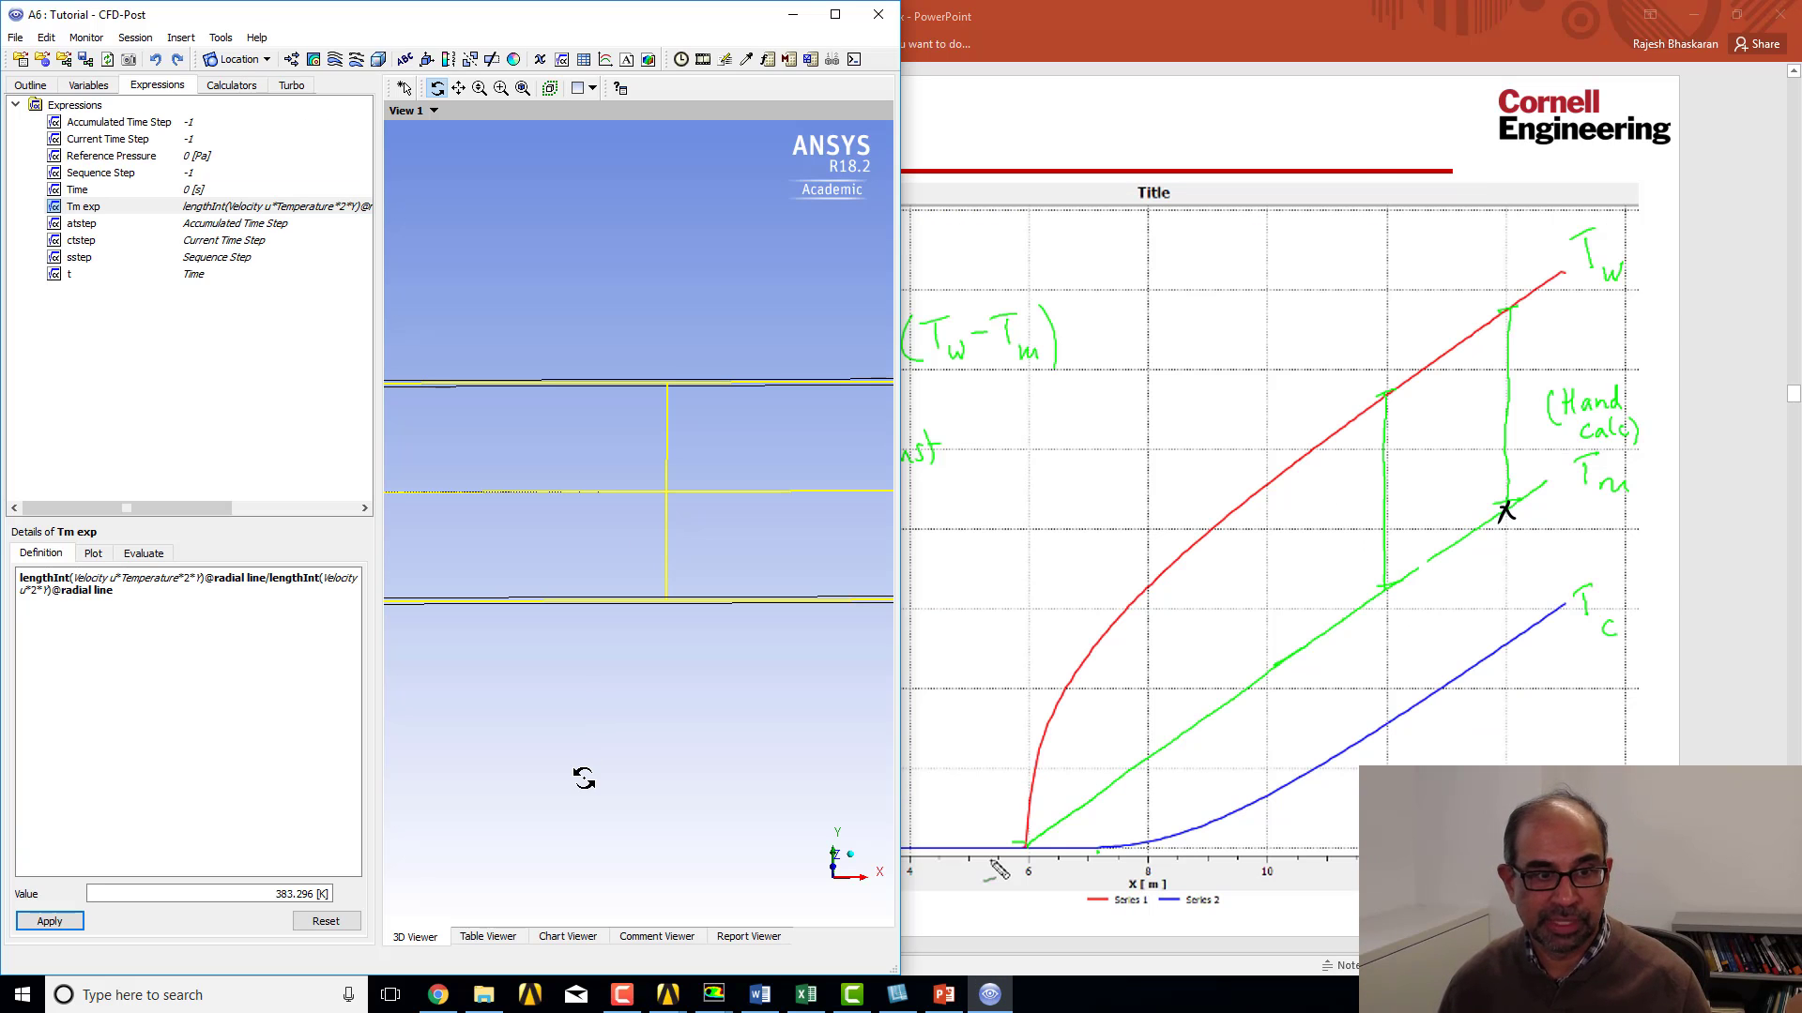